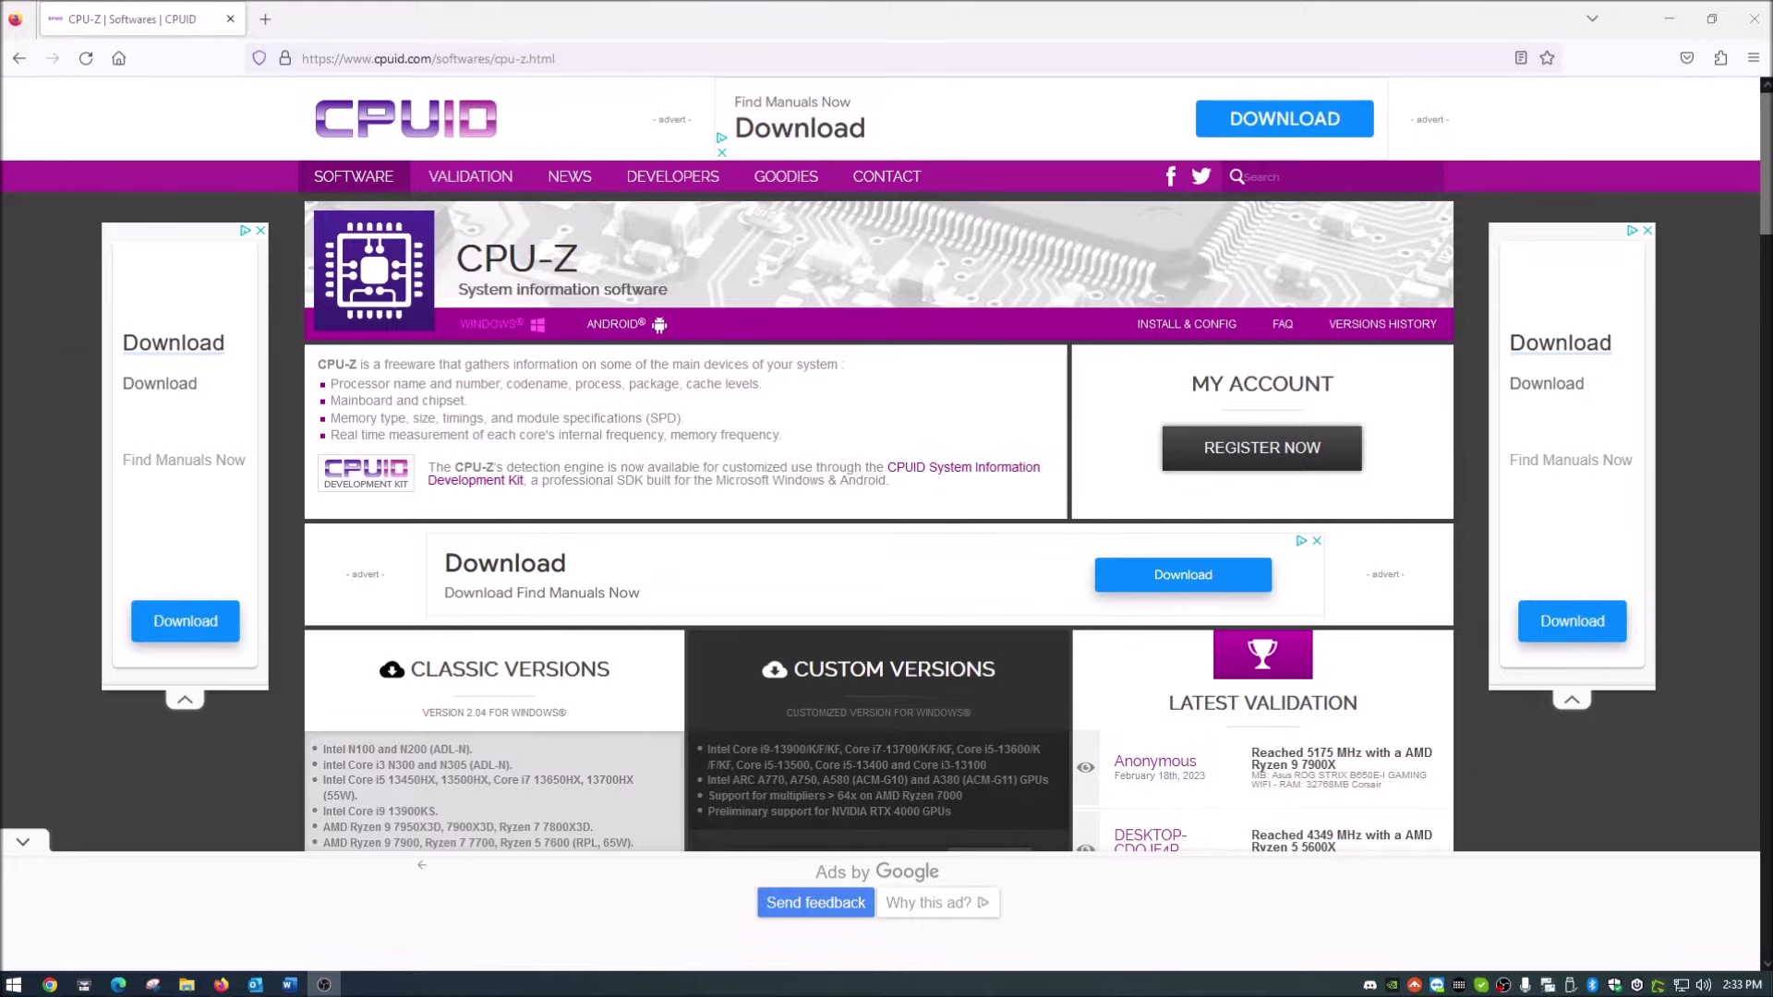
- Select the web address in Firefox's address bar on the CPUID site
click(438, 64)
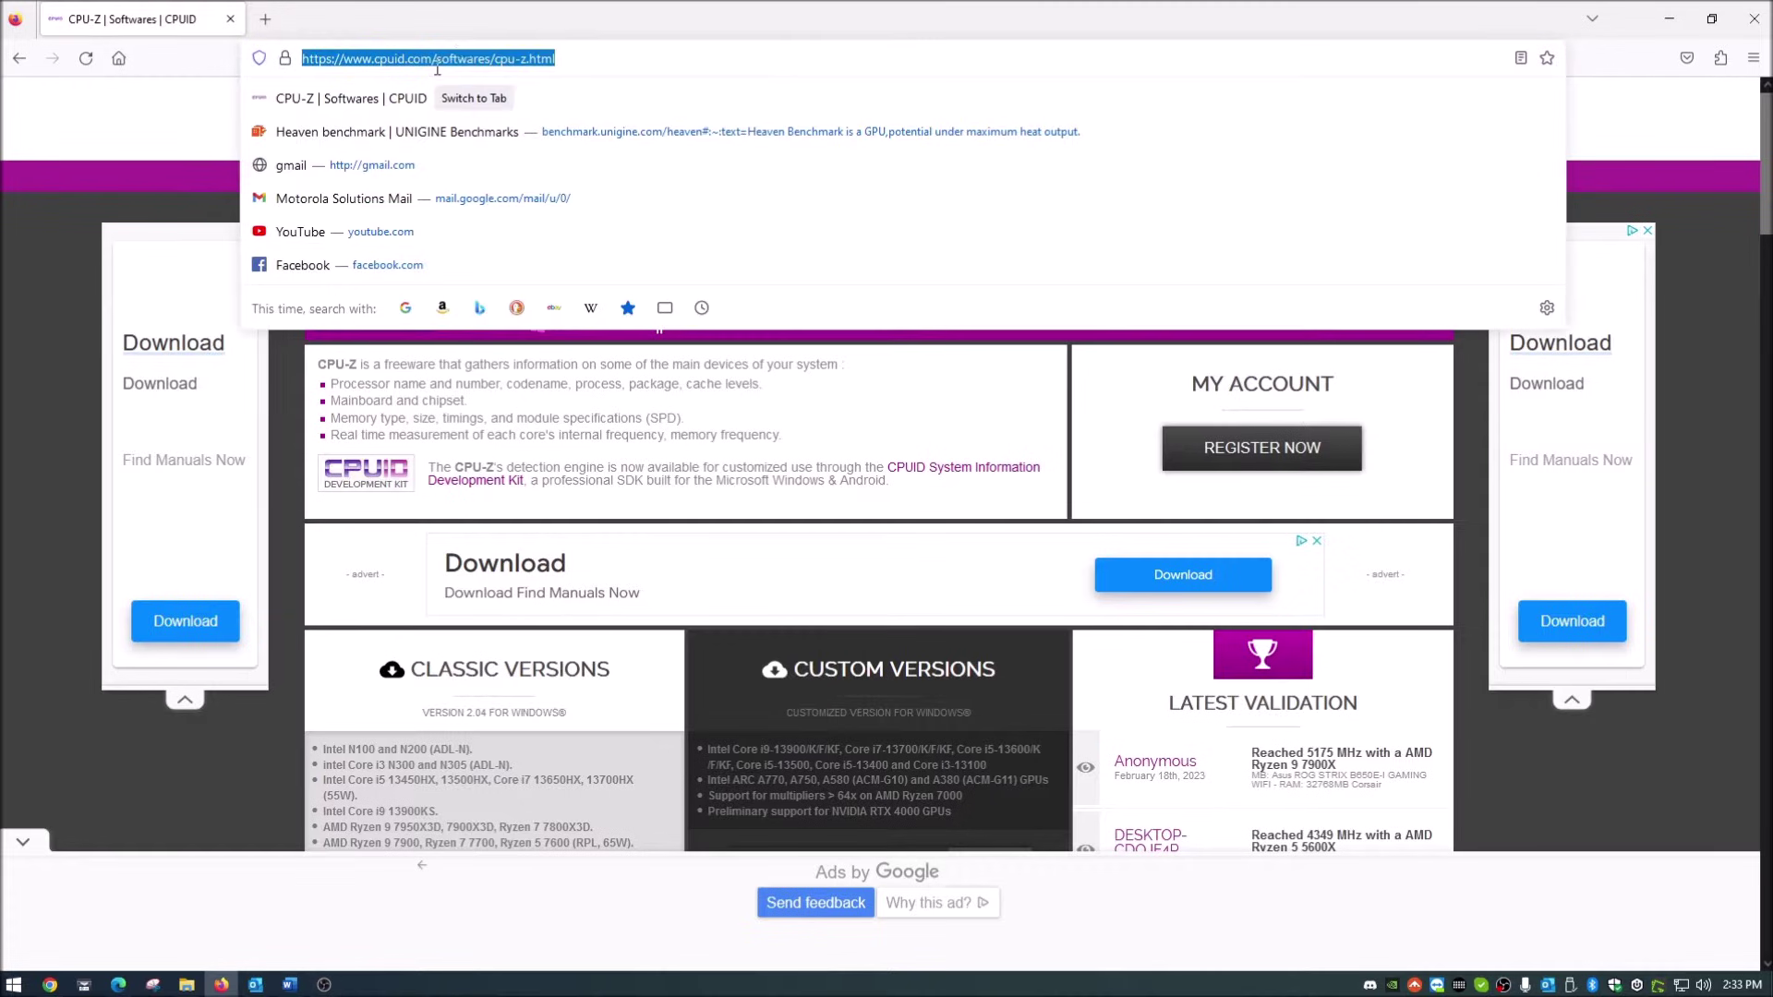
- Scroll down to the CPU-Z Classic Versions downloads, then minimize Firefox to show the desktop
click(148, 128)
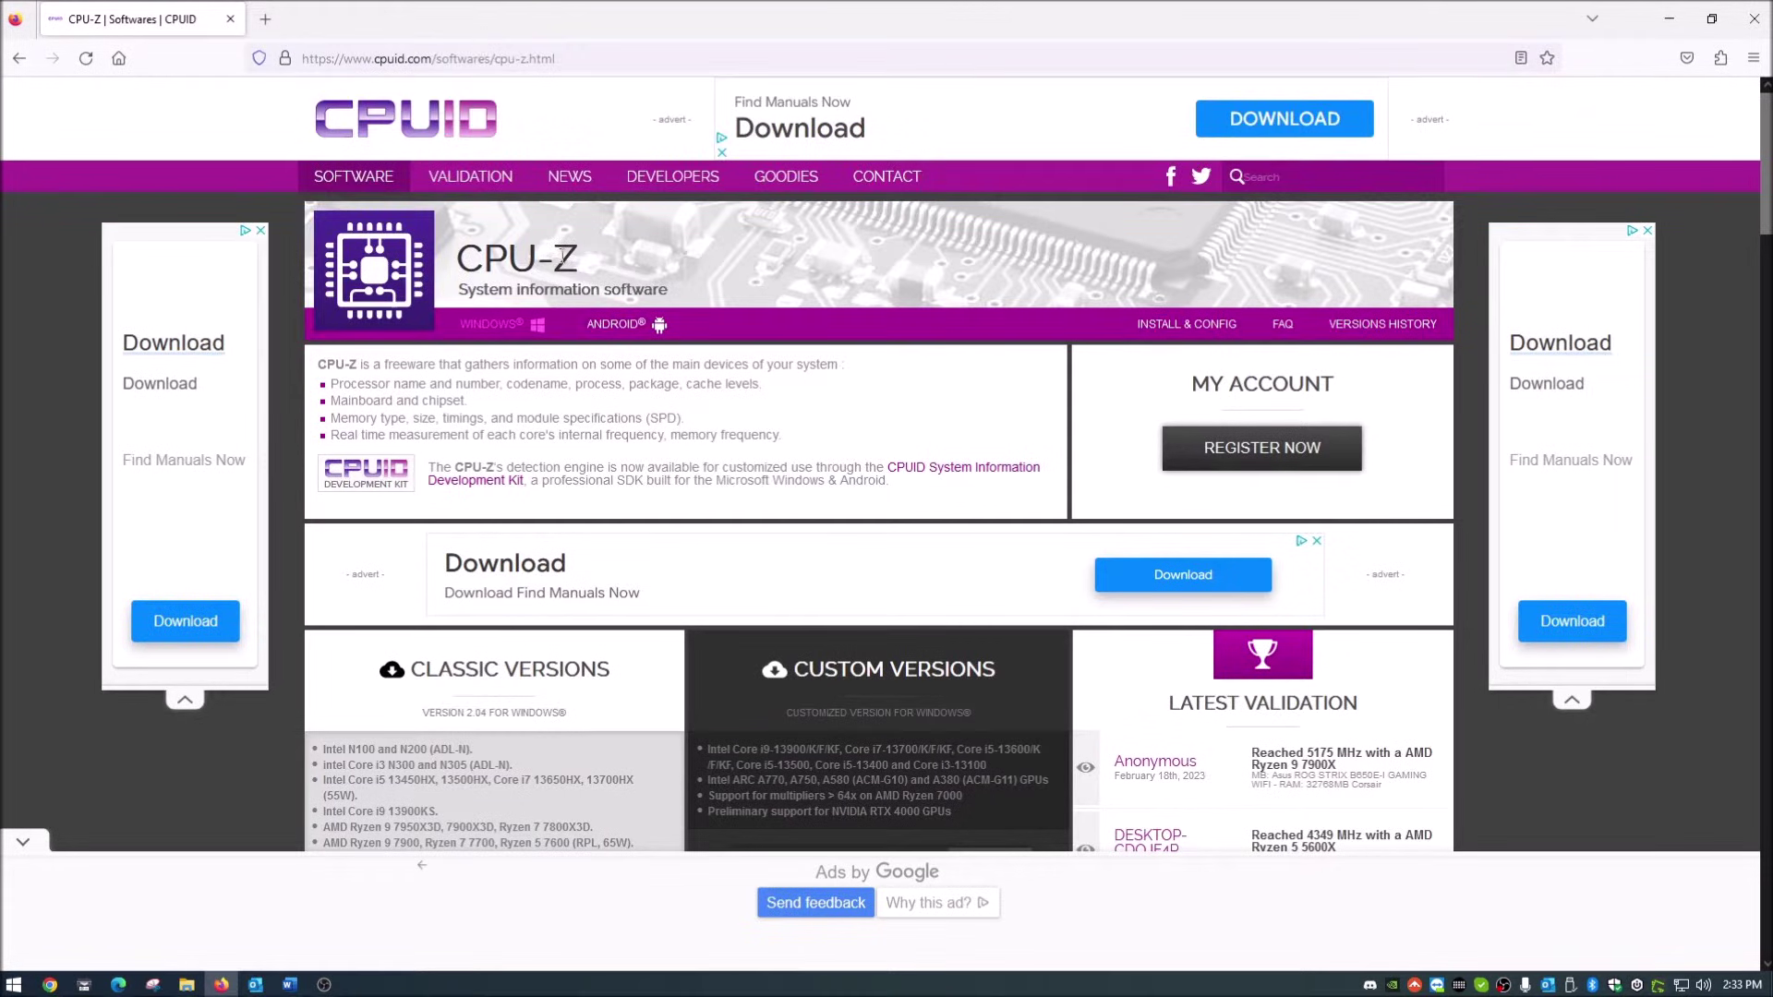
scroll(563, 257, down, 6)
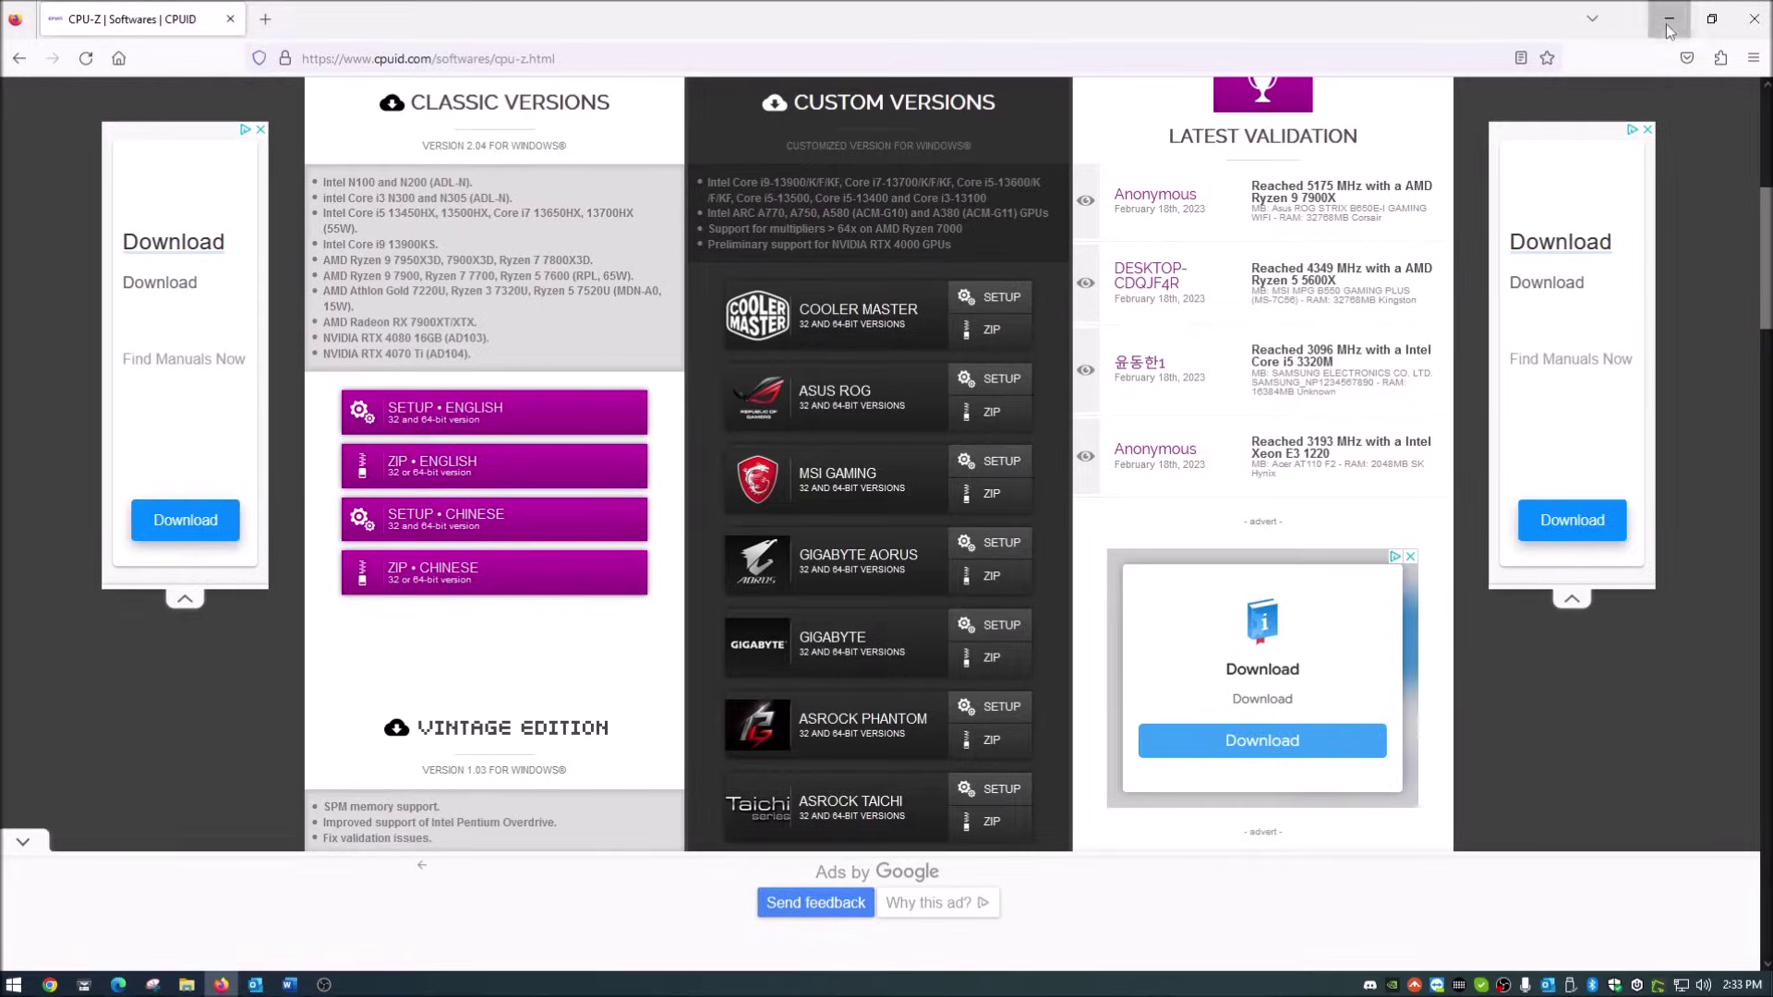
click(1667, 30)
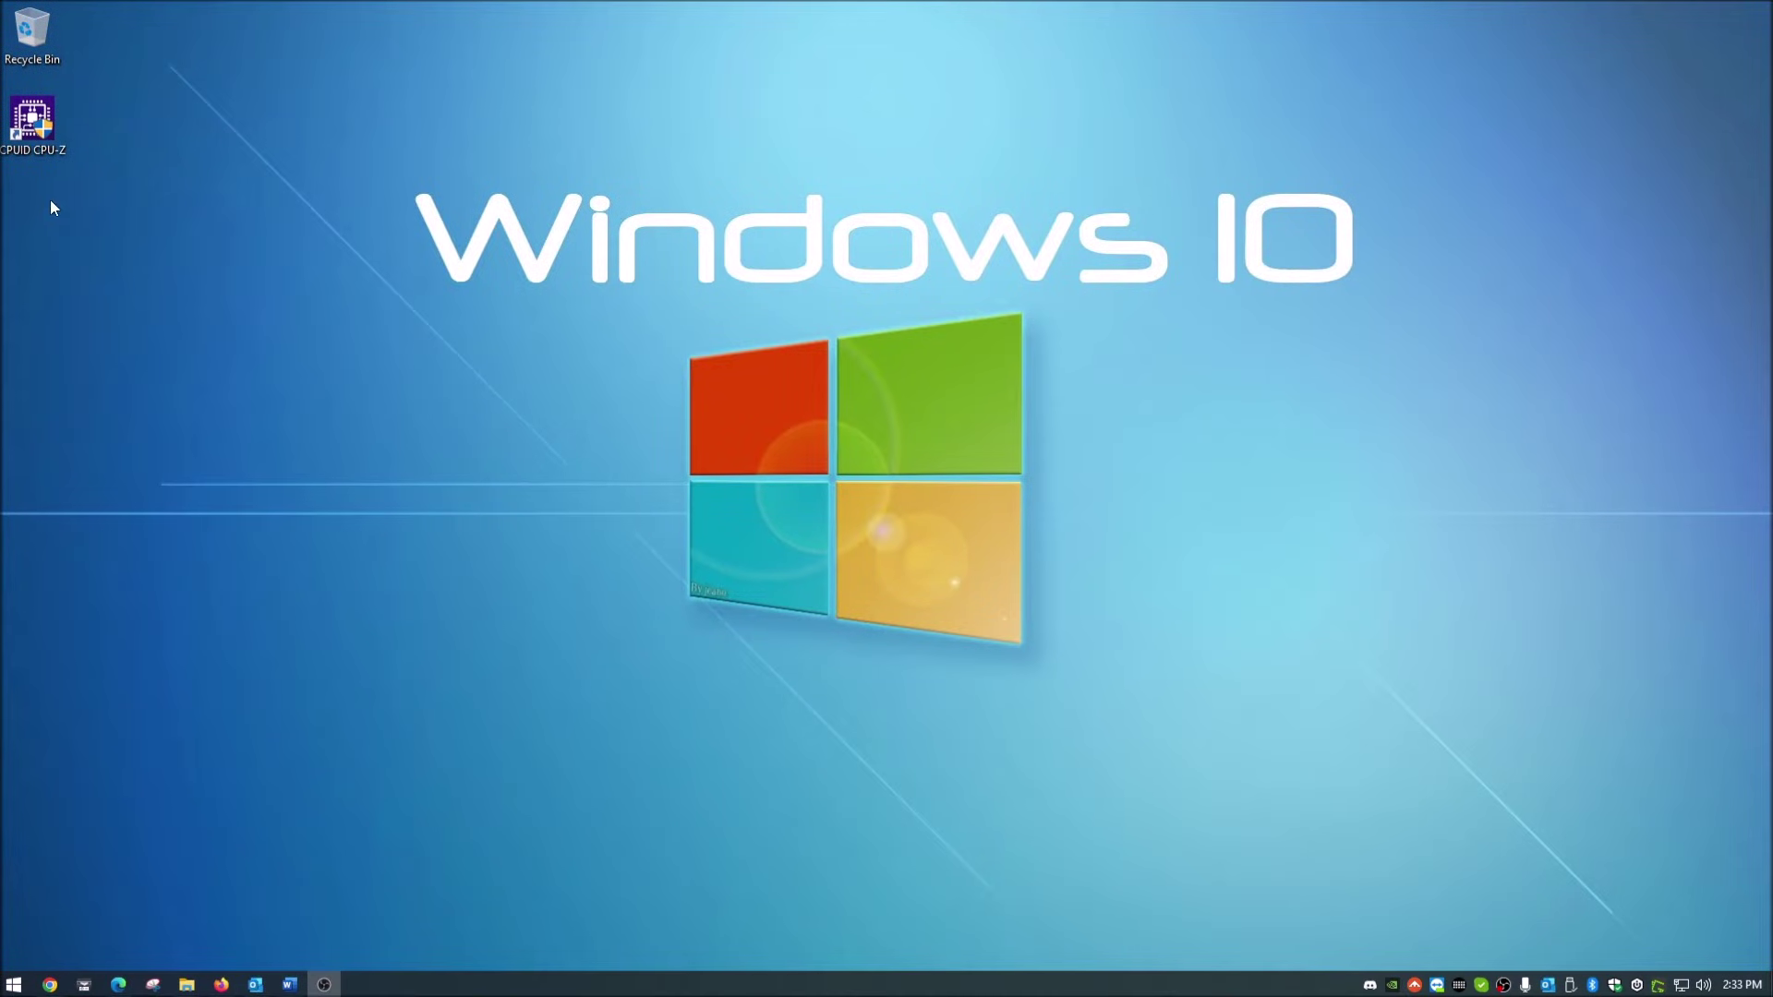
- Launch CPU-Z from the CPUID CPU-Z desktop shortcut to show the Core i9 11900K details
click(45, 129)
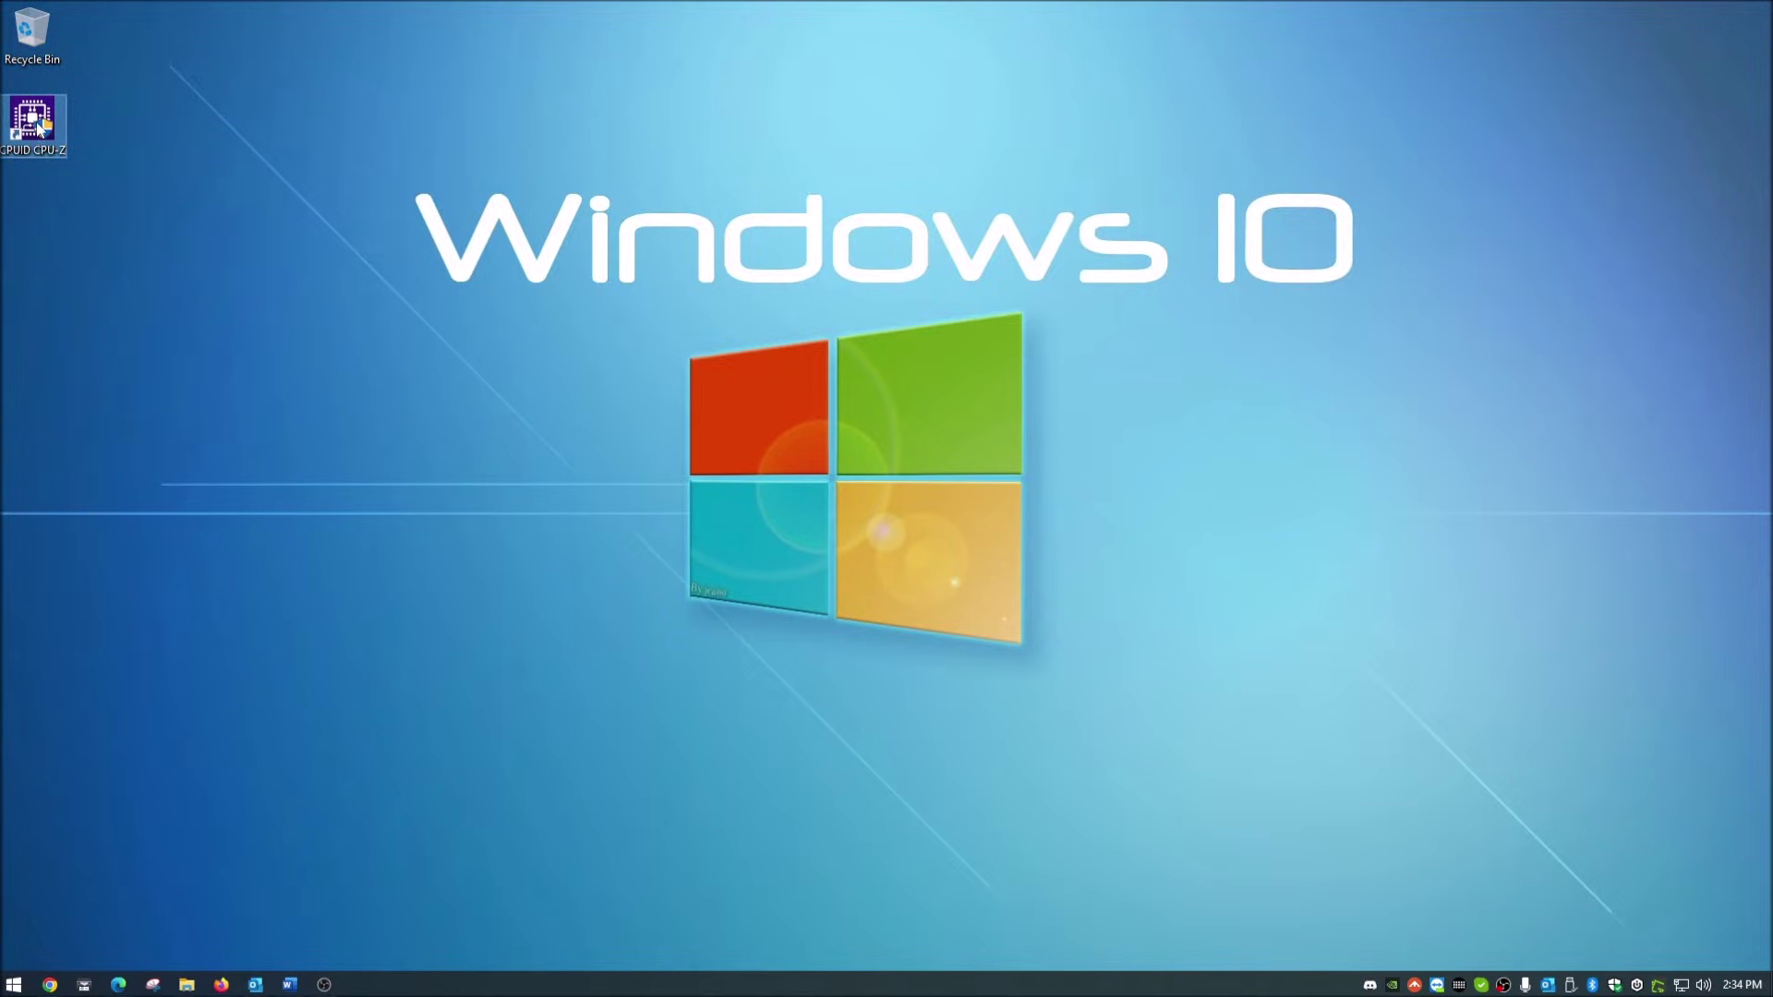
double_click(37, 125)
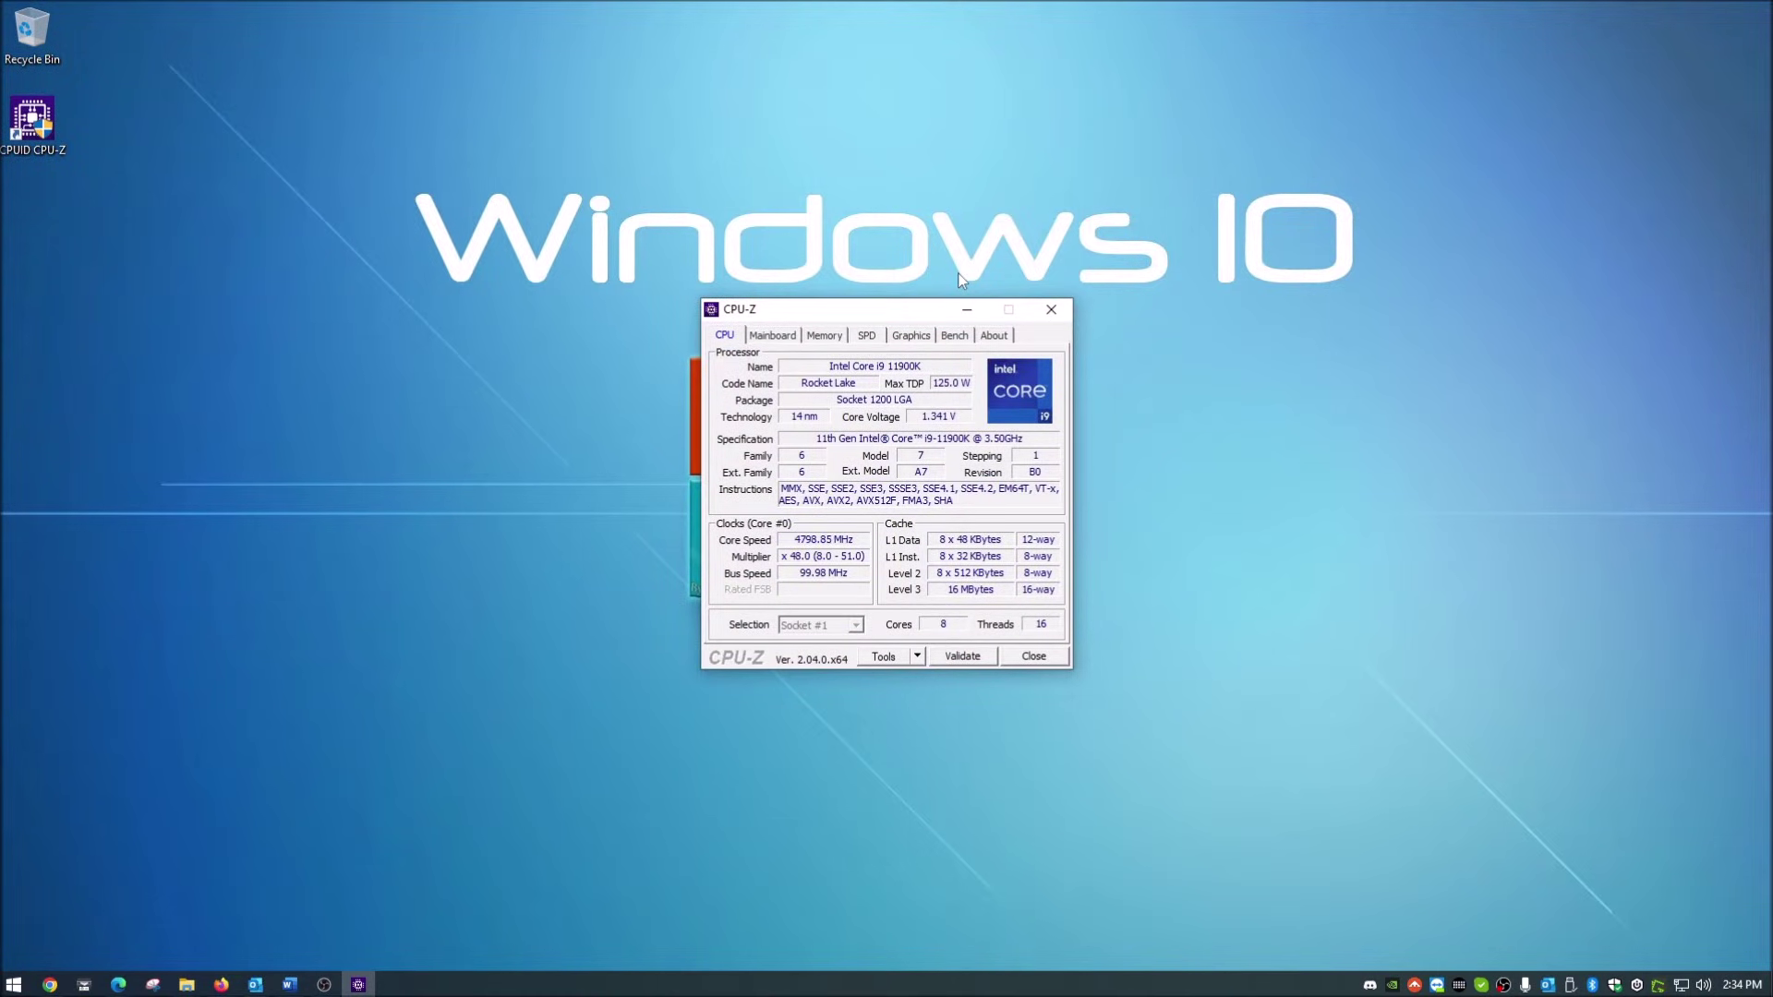
- Move CPU-Z up-left, review the CPU tab, then show the ASUS ROG MAXIMUS XIII HERO Mainboard details
drag(898, 315, 876, 264)
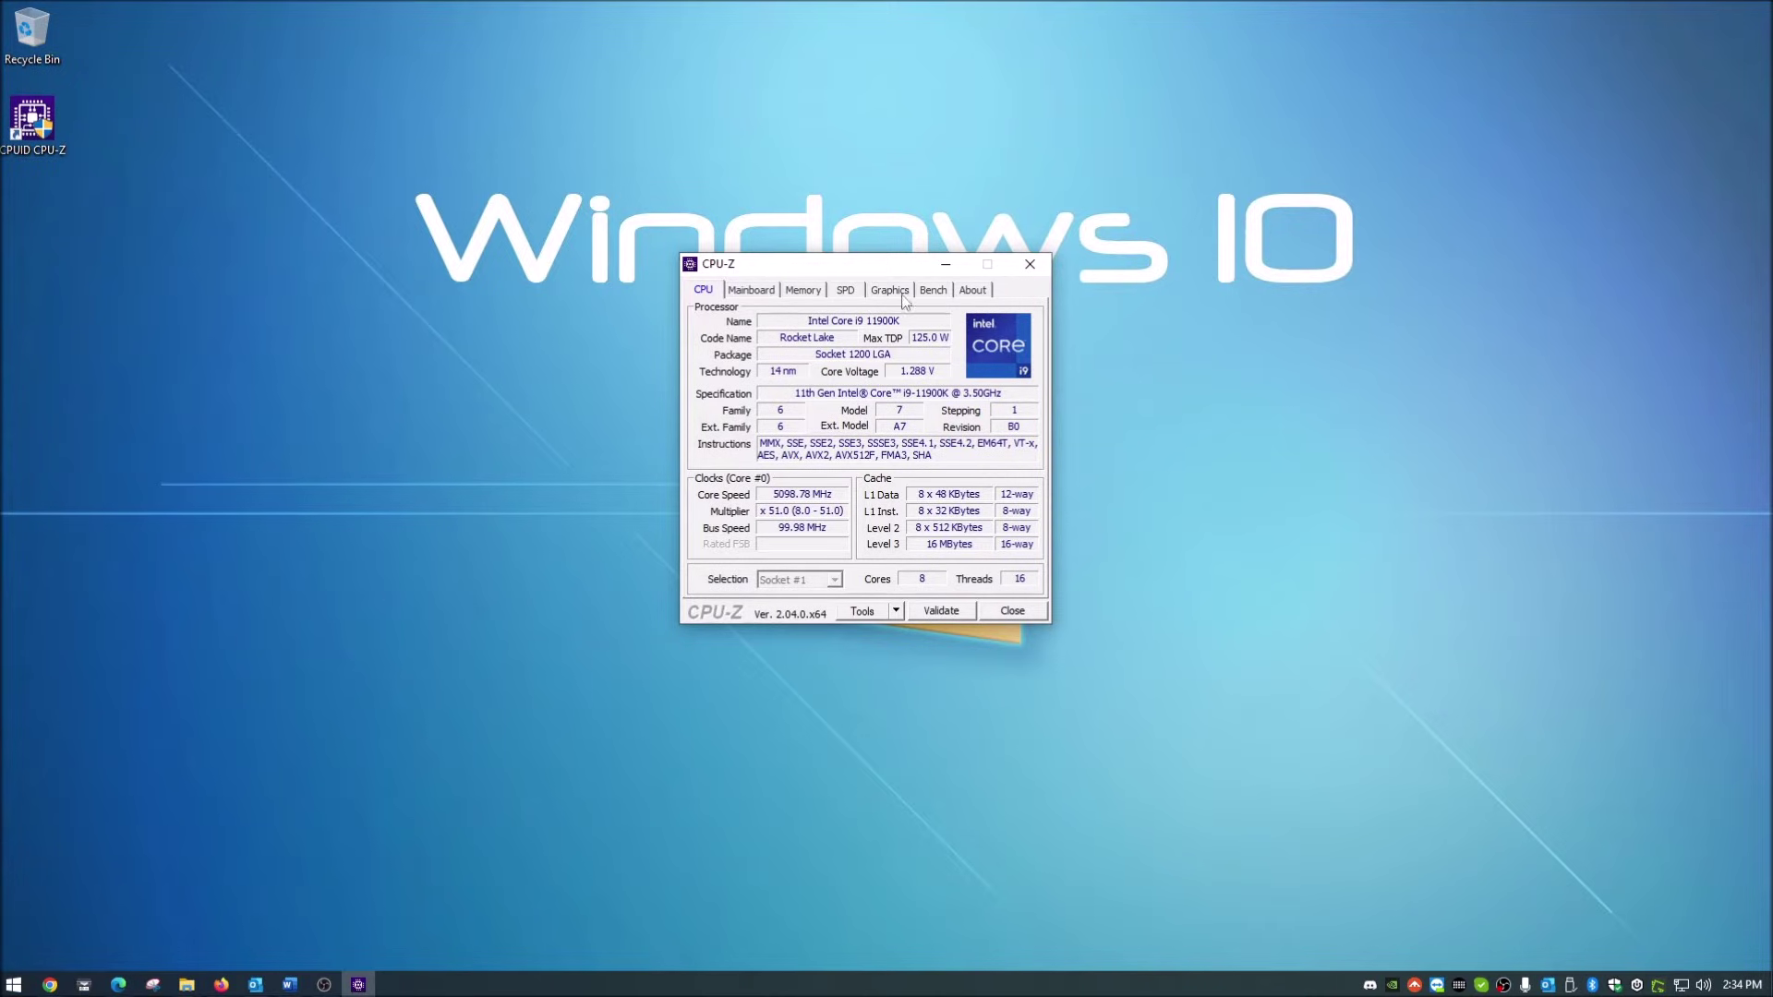
click(757, 292)
click(703, 291)
click(753, 294)
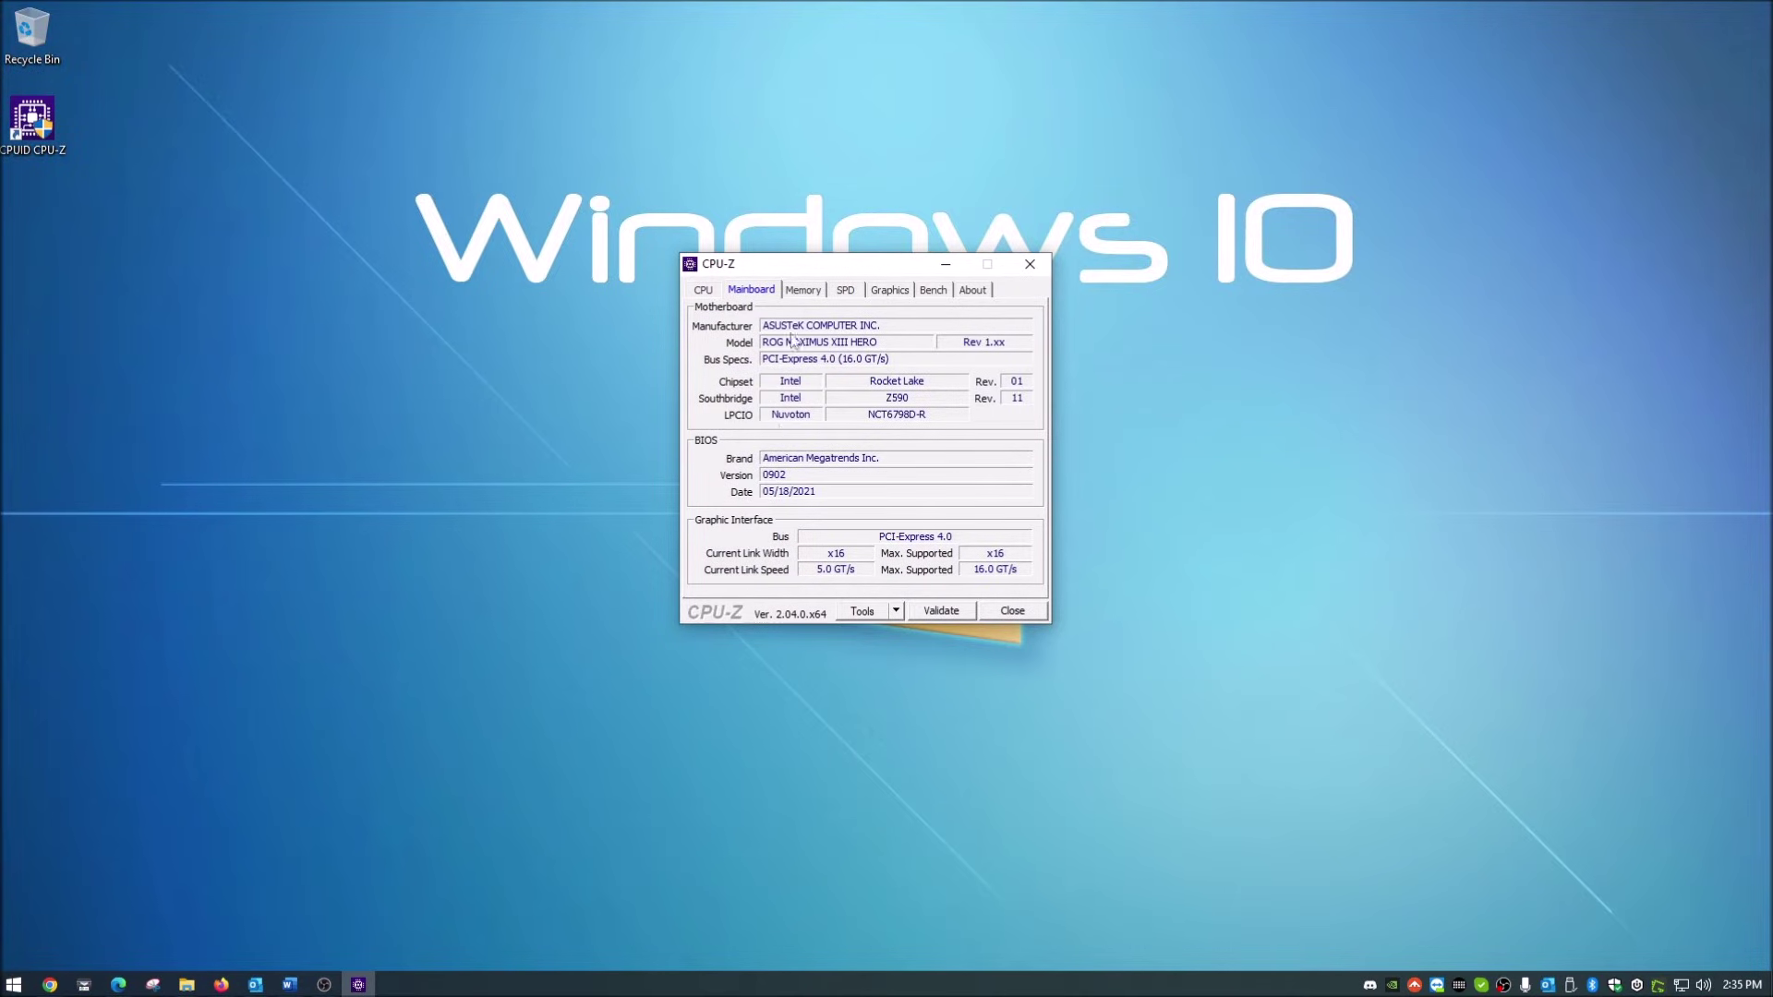
- Review the Memory tab's type, size and timings, then switch to the SPD tab
click(800, 292)
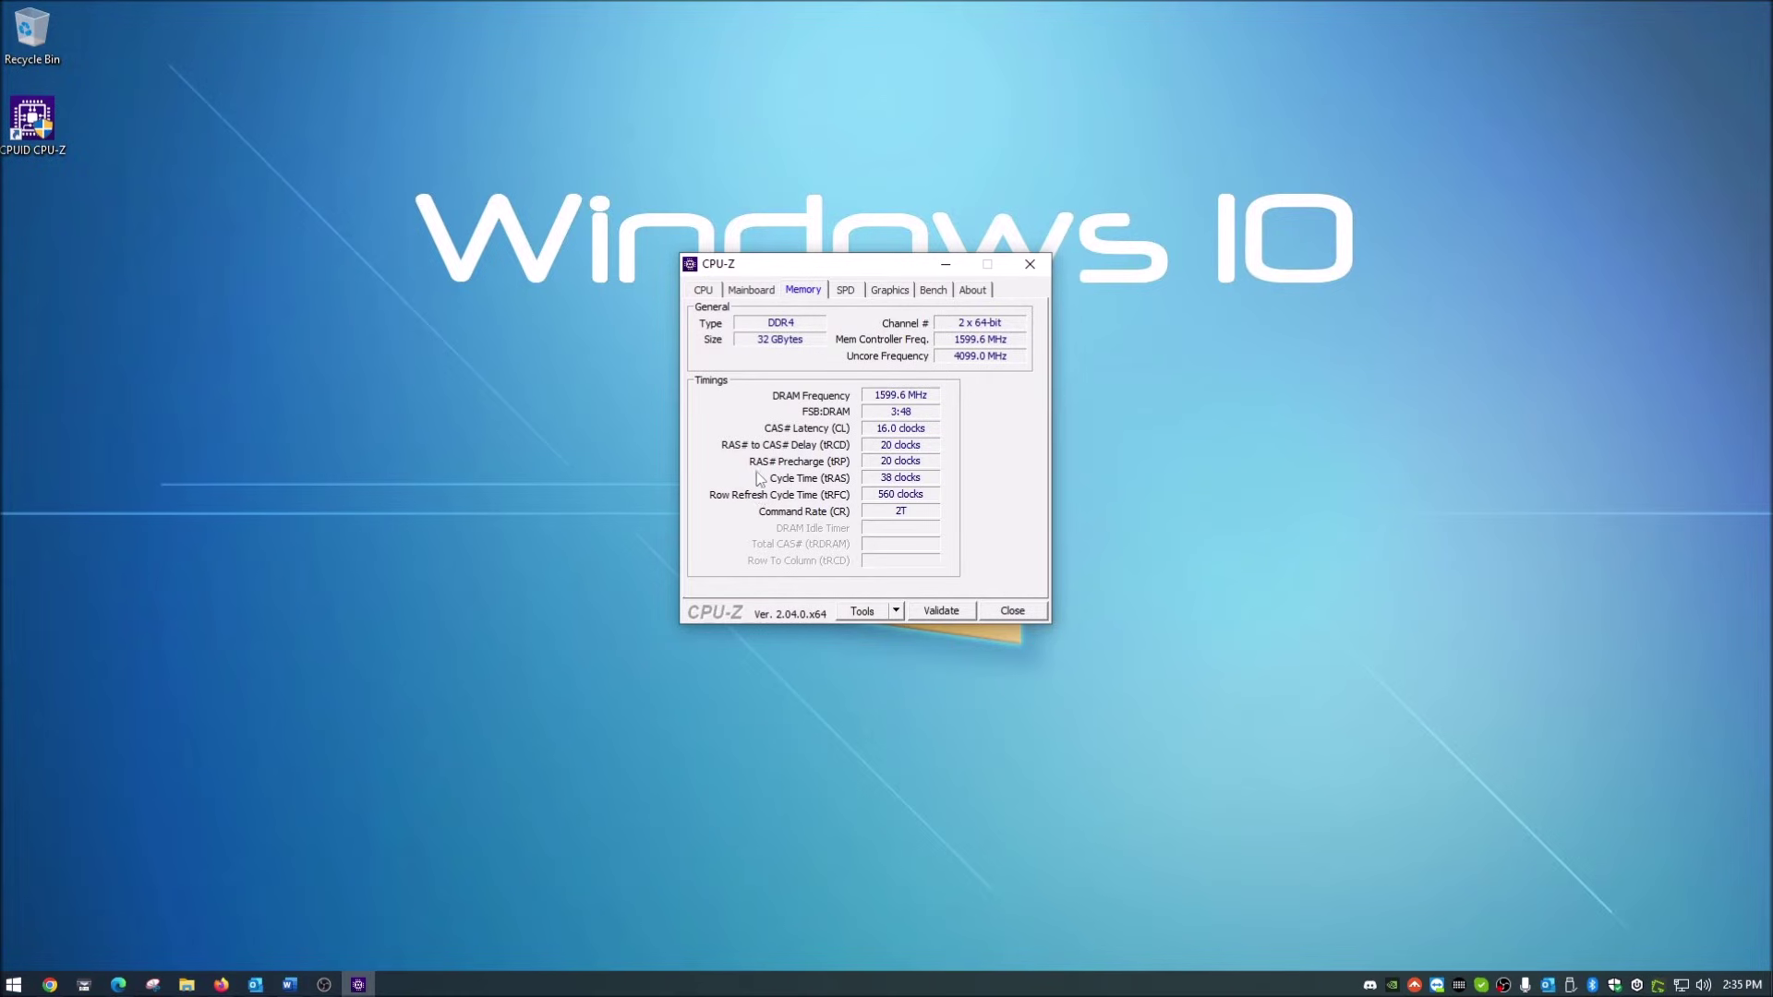
click(843, 293)
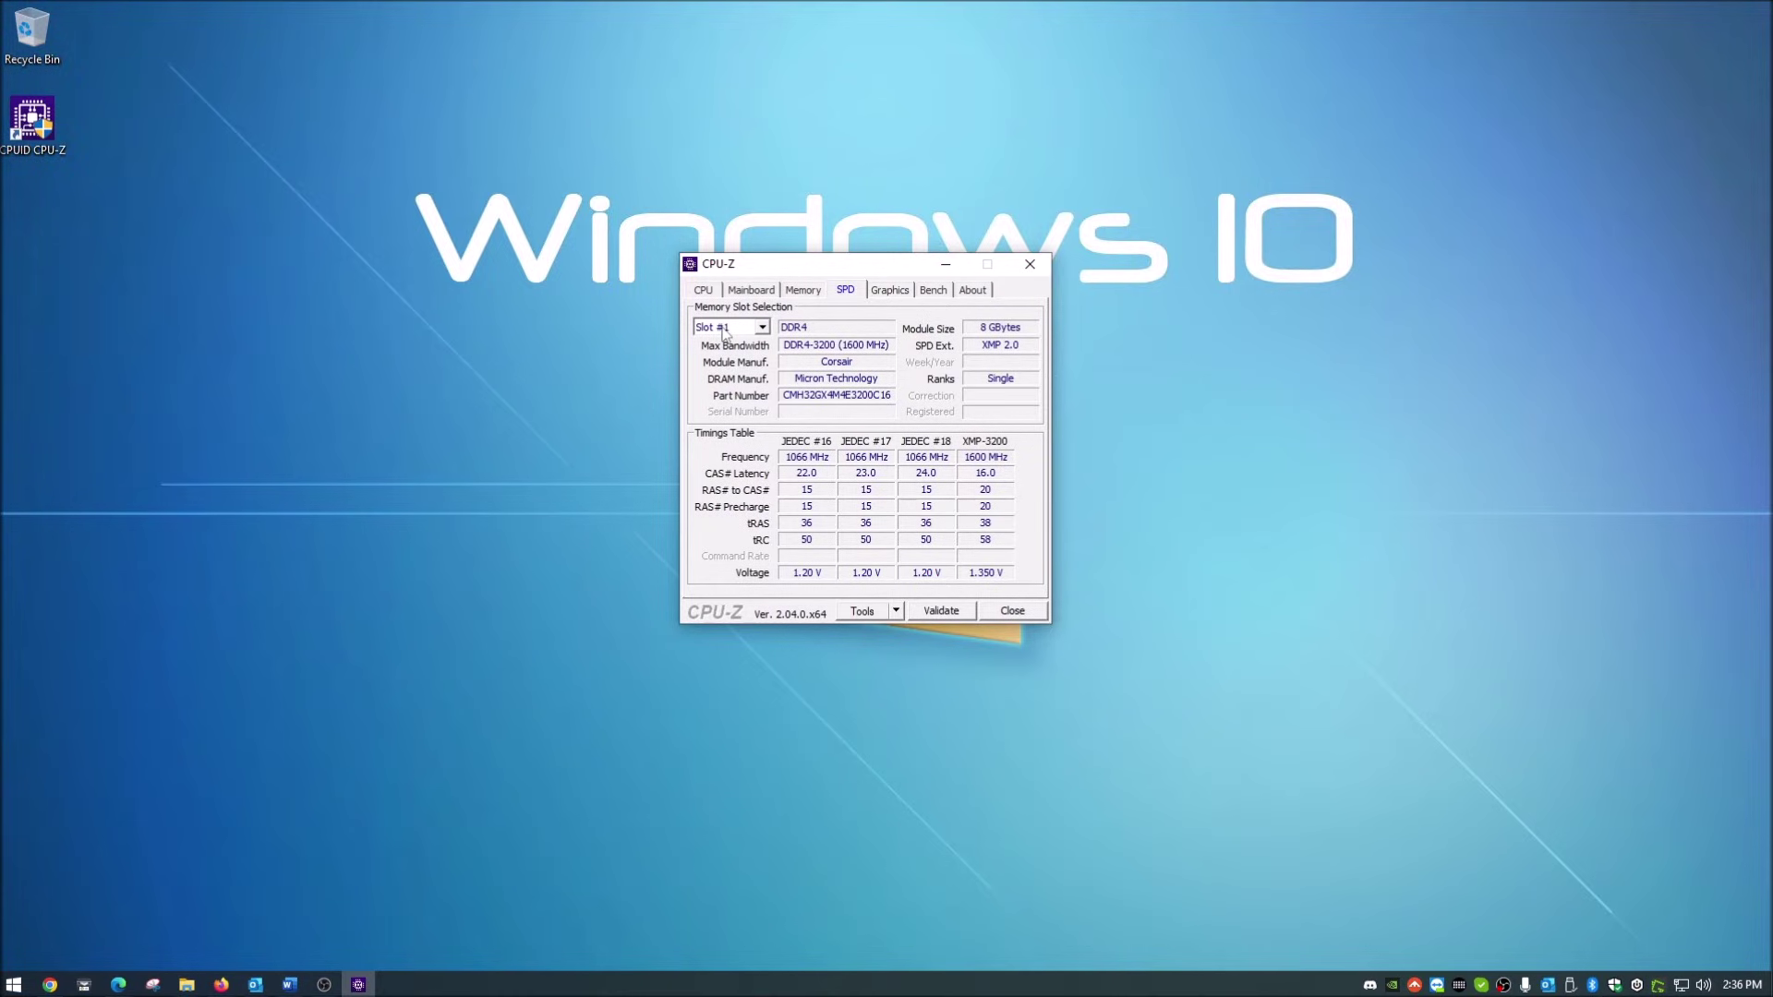
- Check the memory slot list on the SPD tab, keeping Slot #1's 8 GB Corsair module shown
click(763, 329)
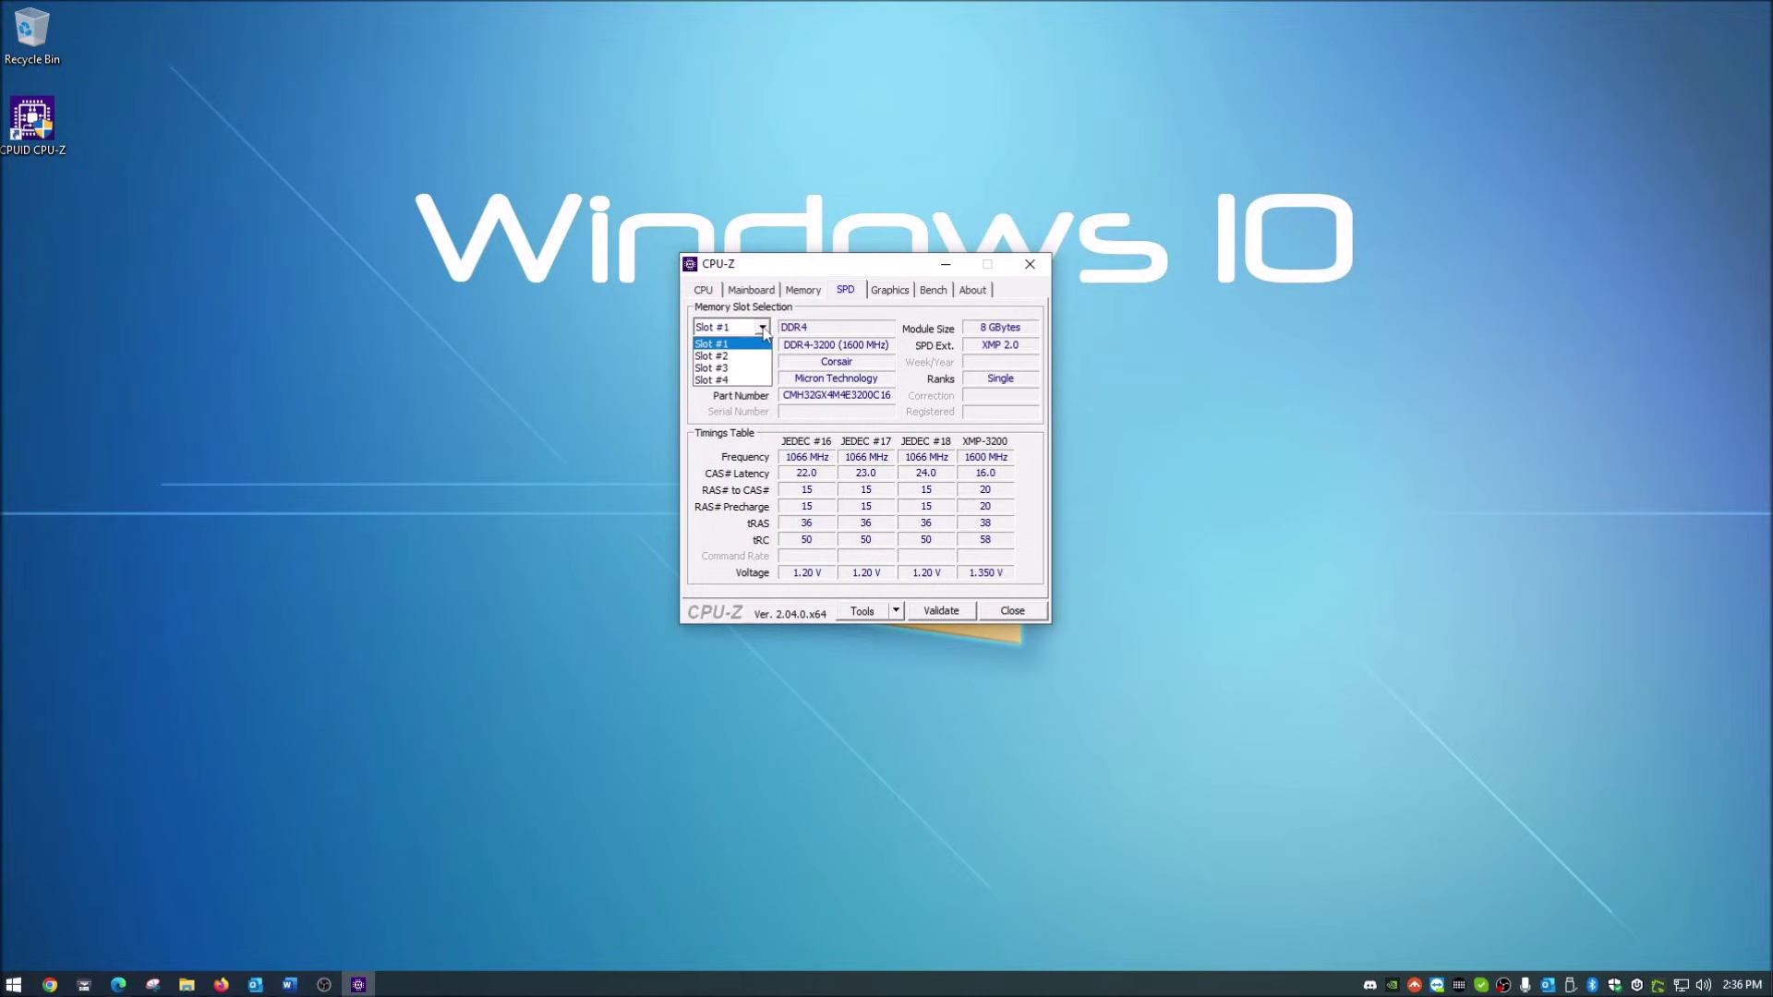
click(747, 345)
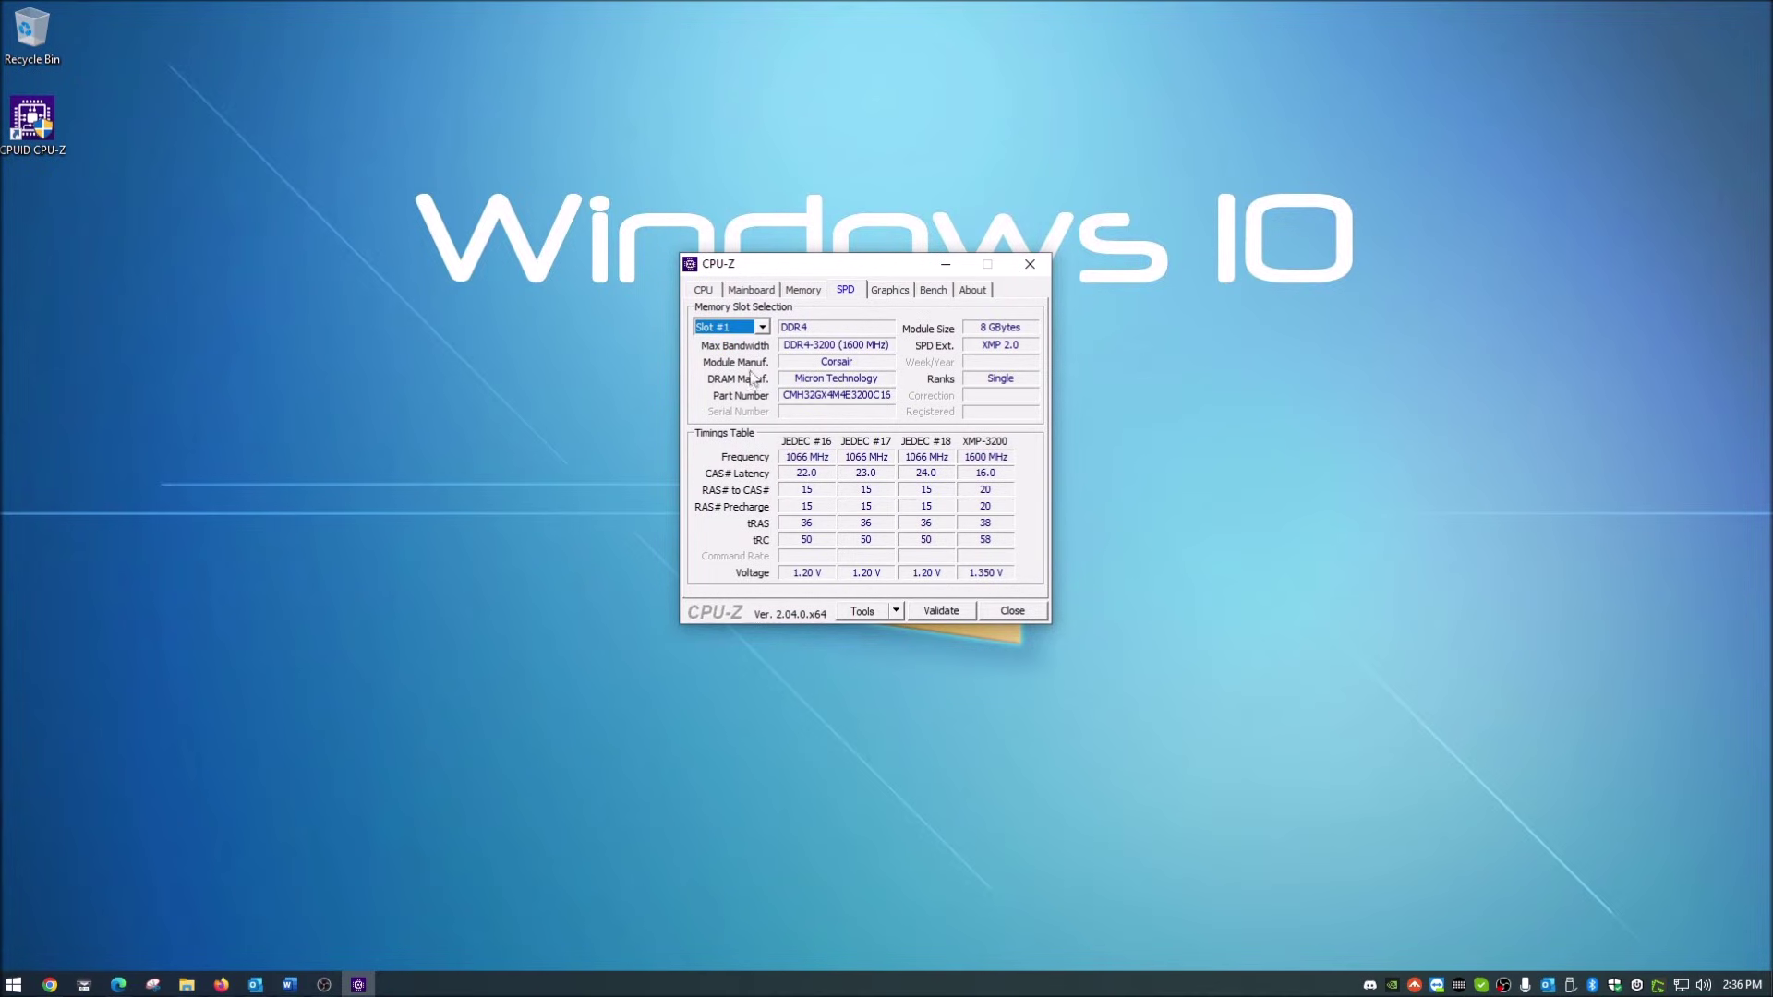
click(763, 328)
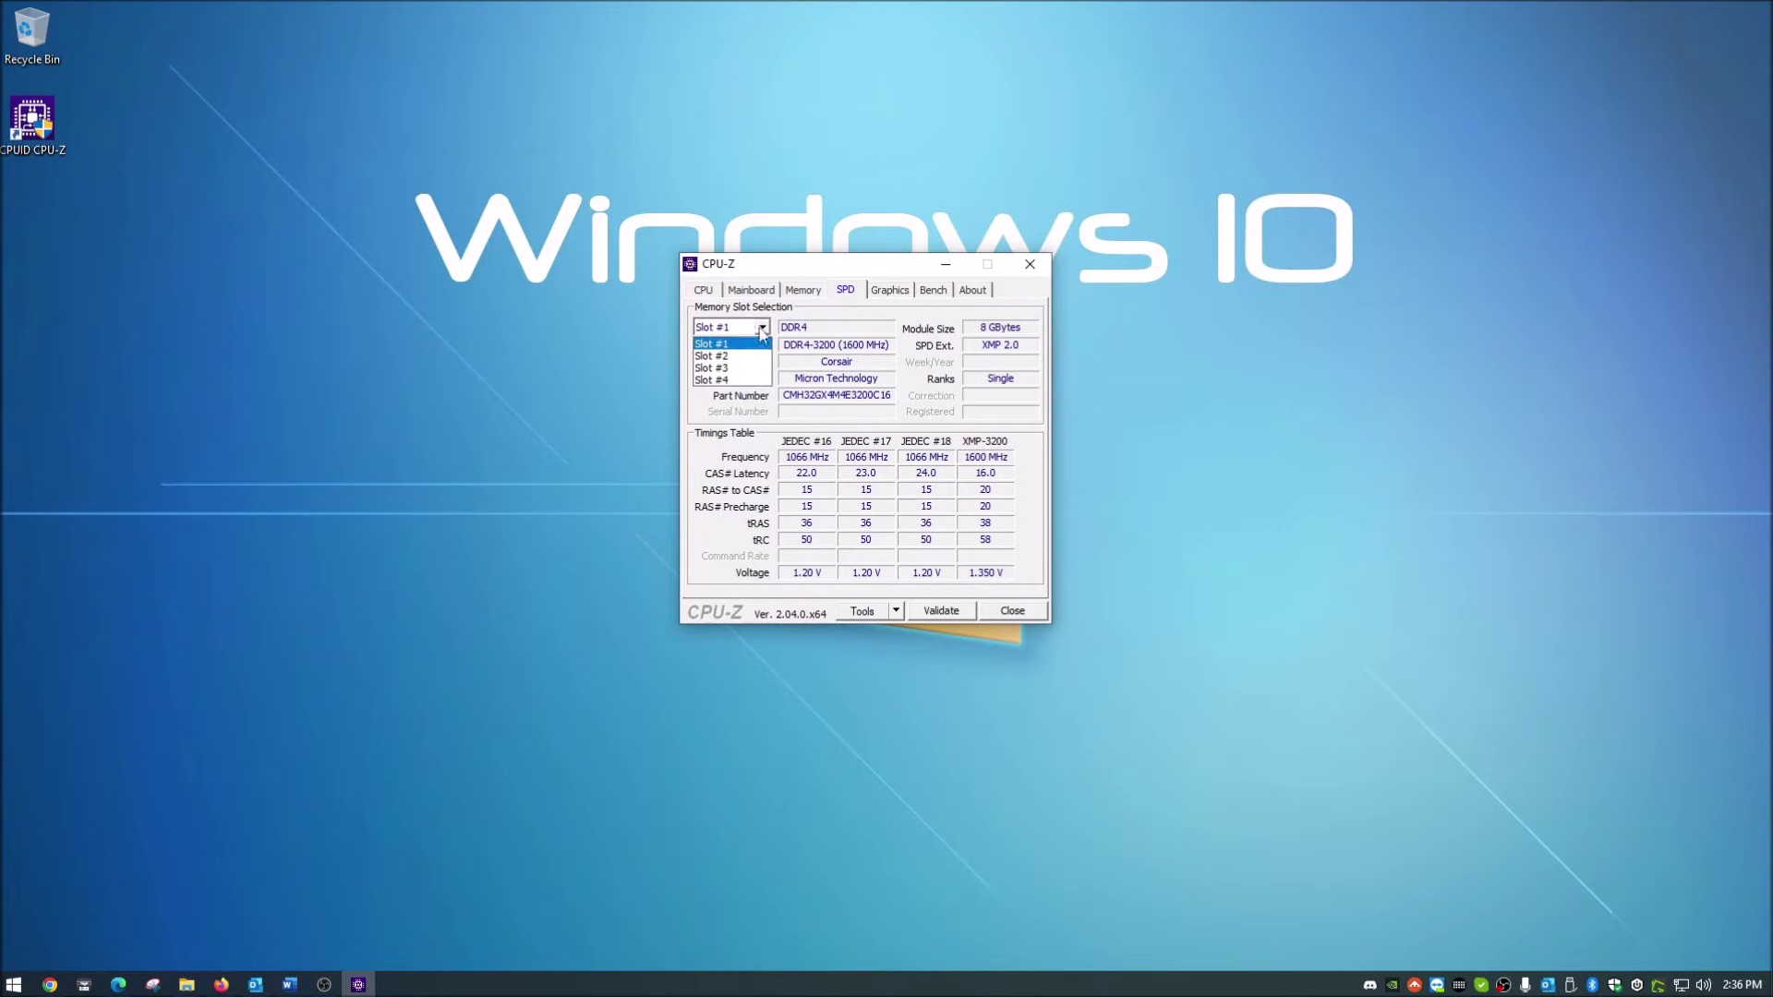
click(754, 358)
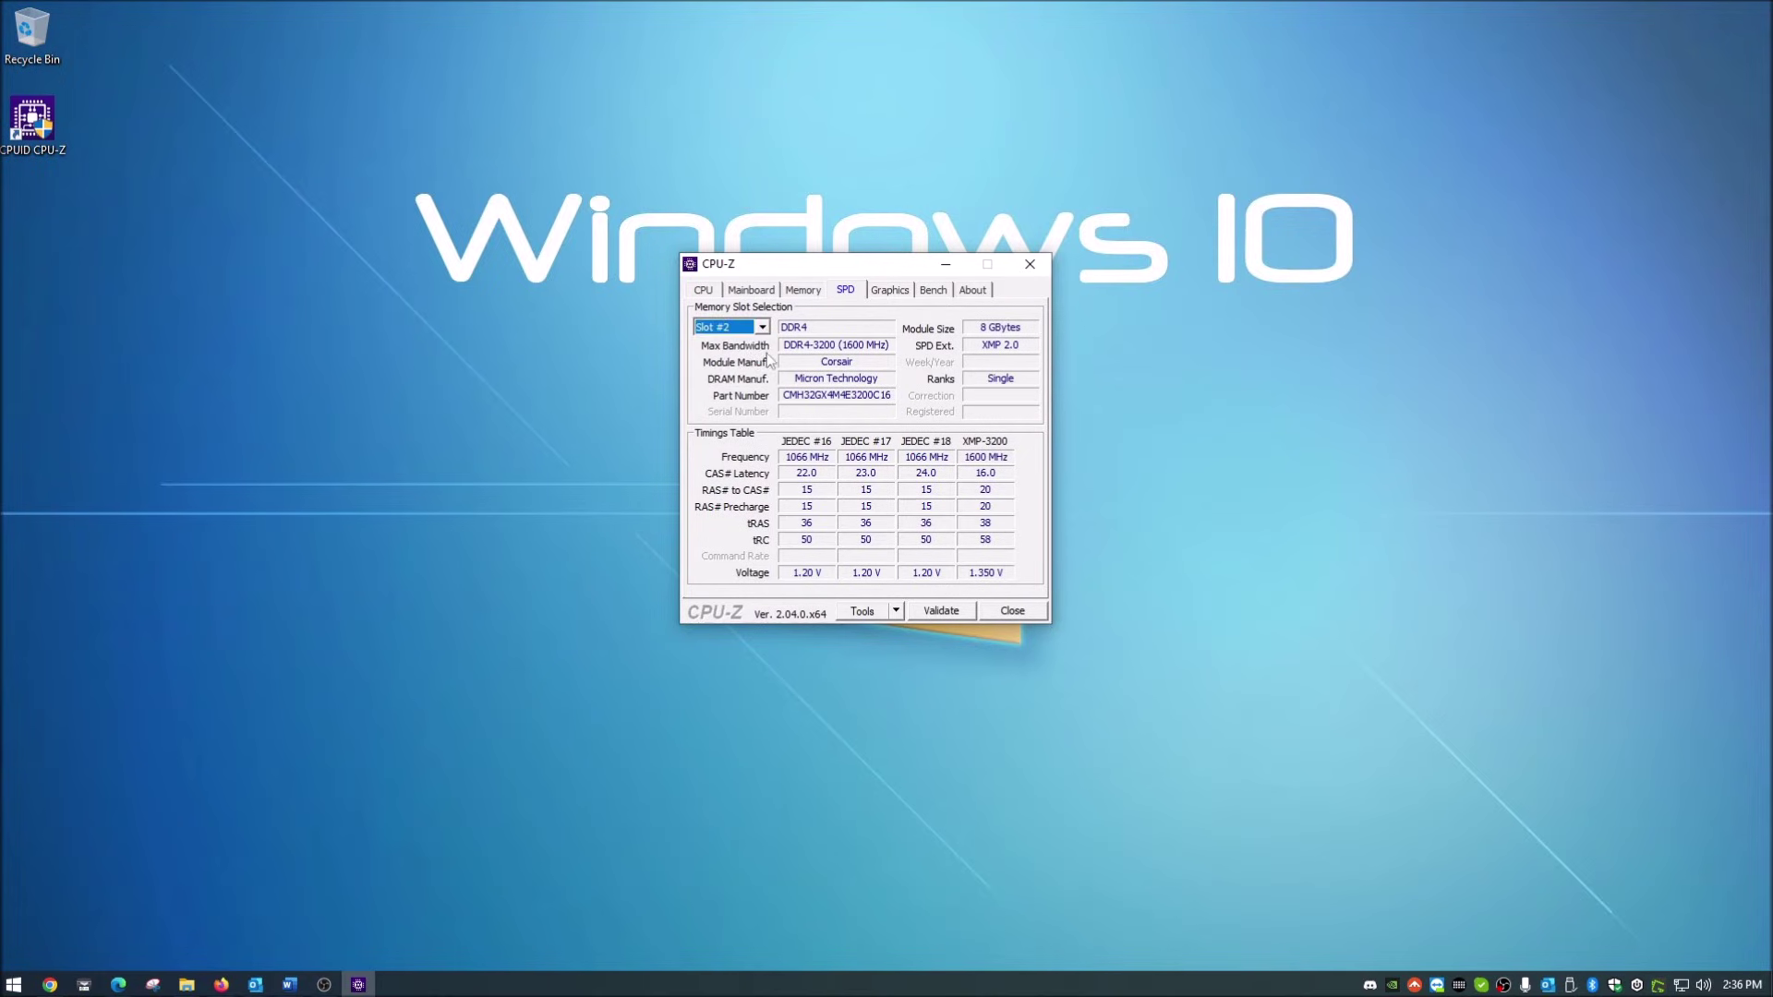
click(763, 329)
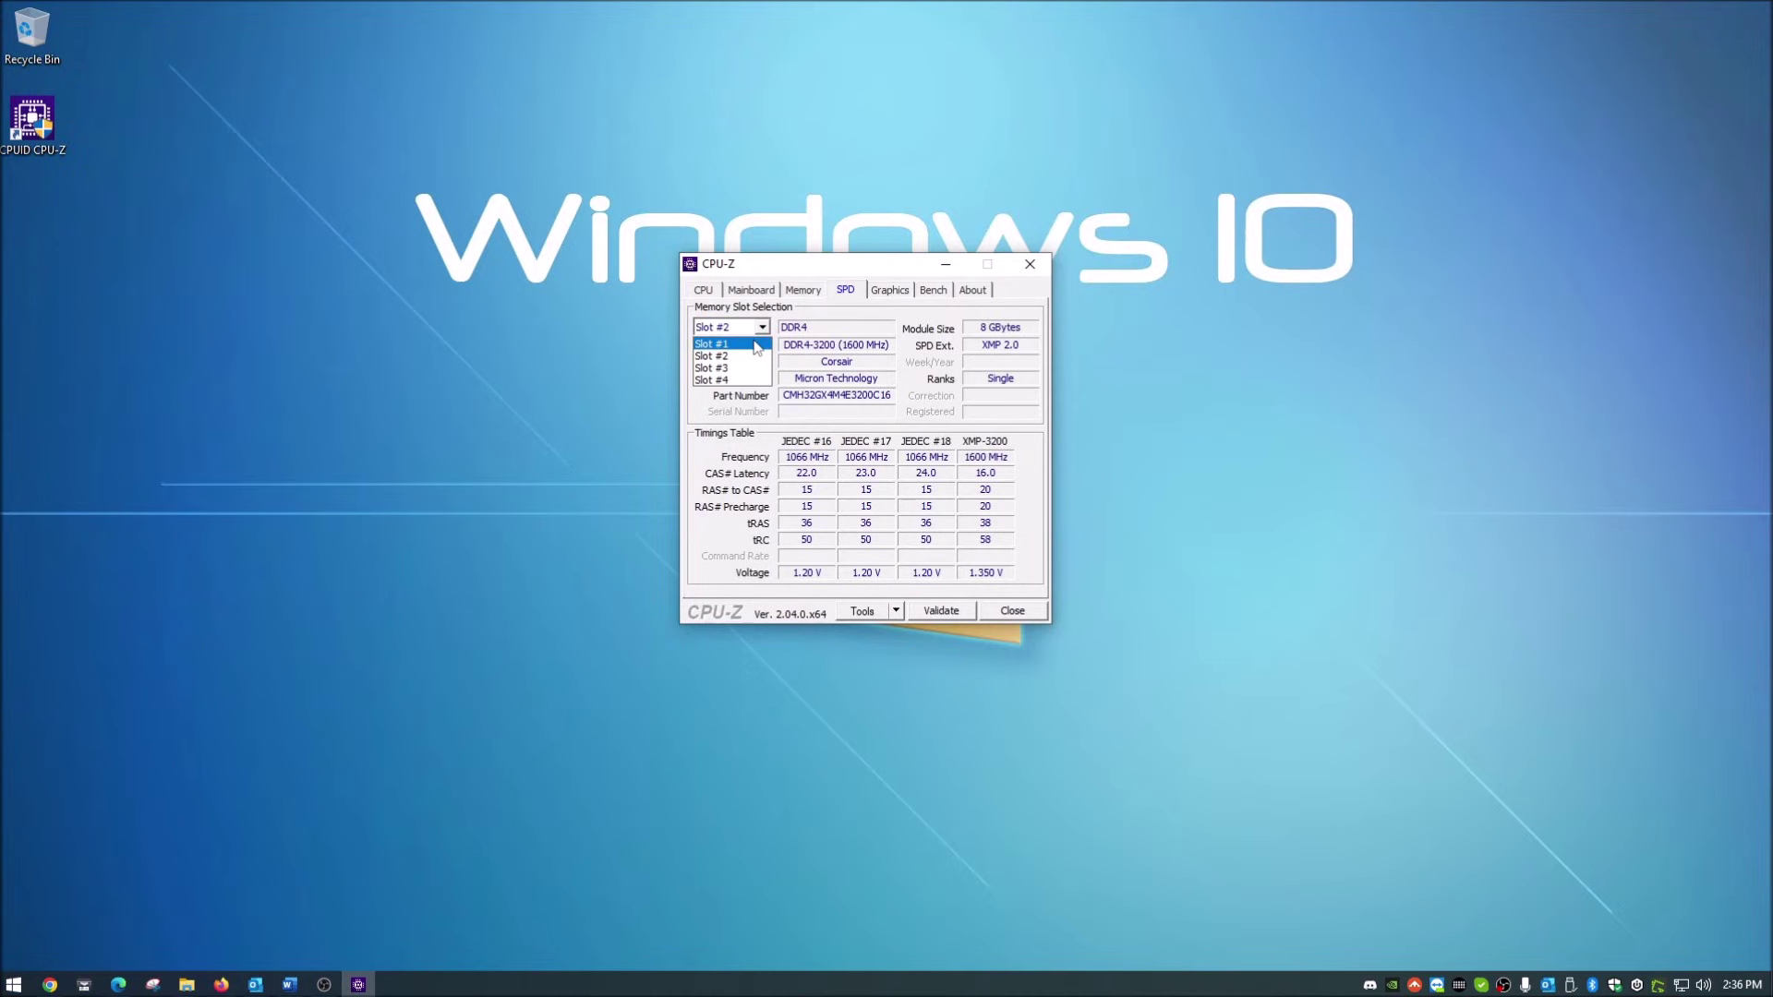
click(756, 345)
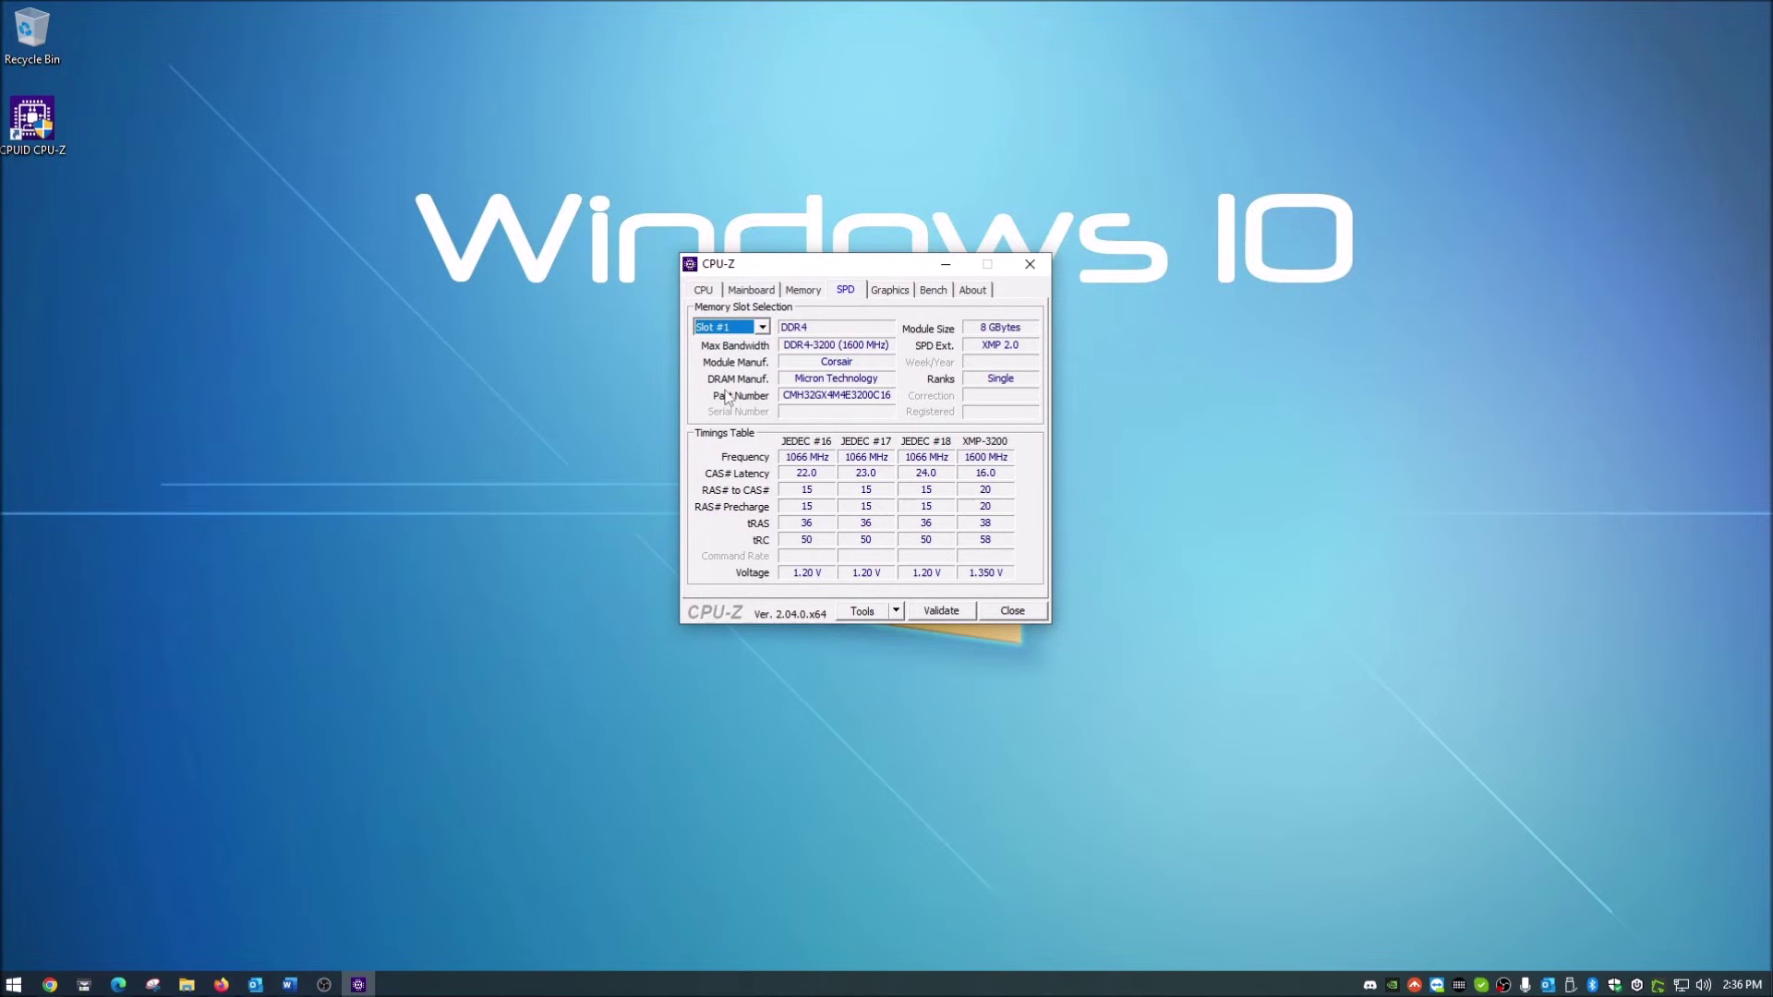
click(763, 329)
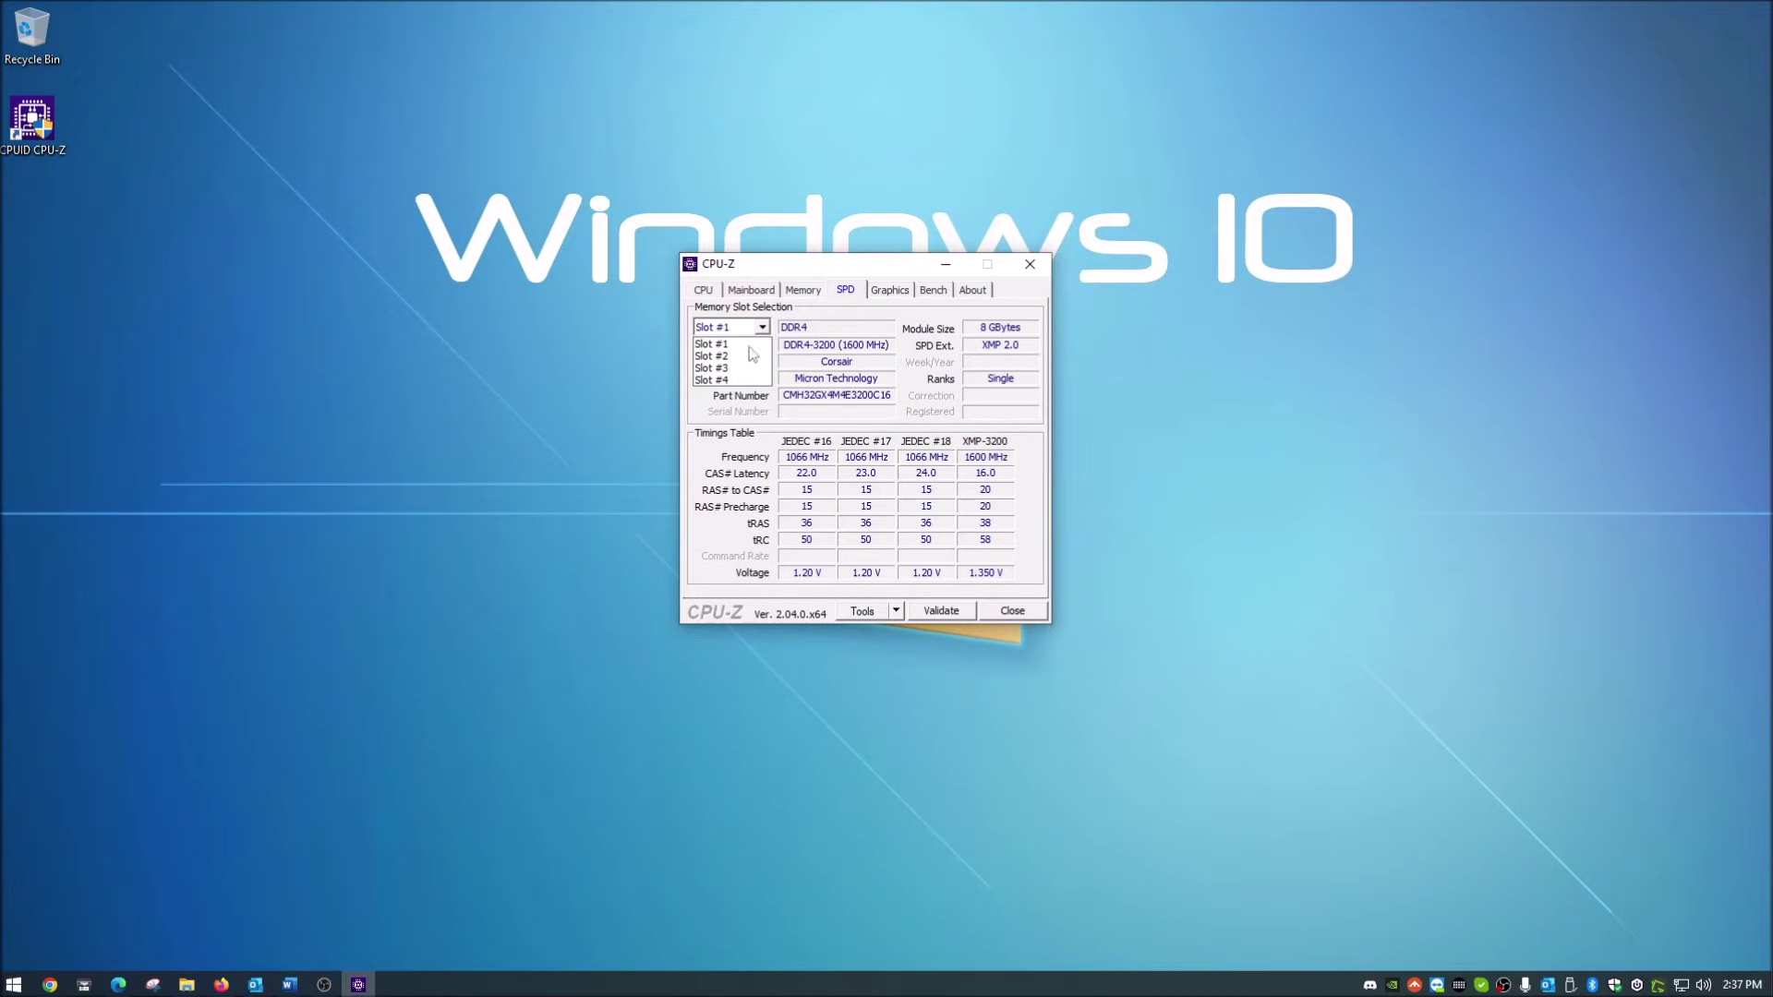
click(727, 434)
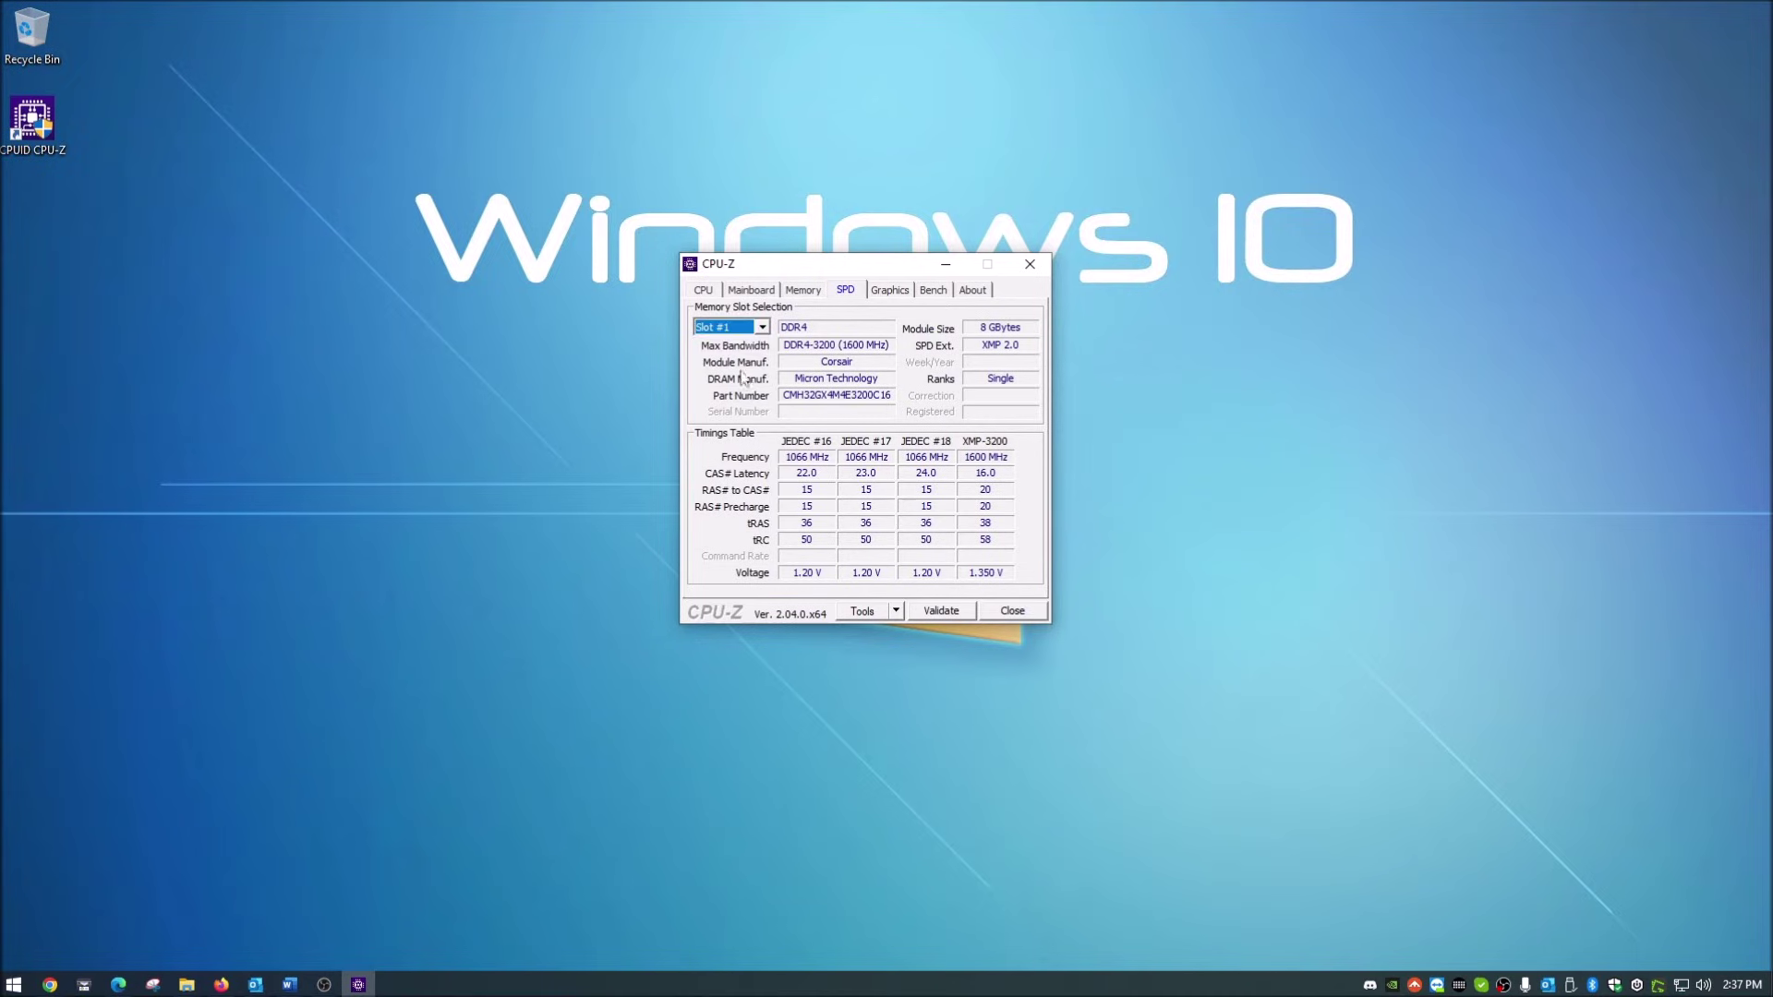
click(756, 332)
click(740, 344)
drag(785, 267, 768, 244)
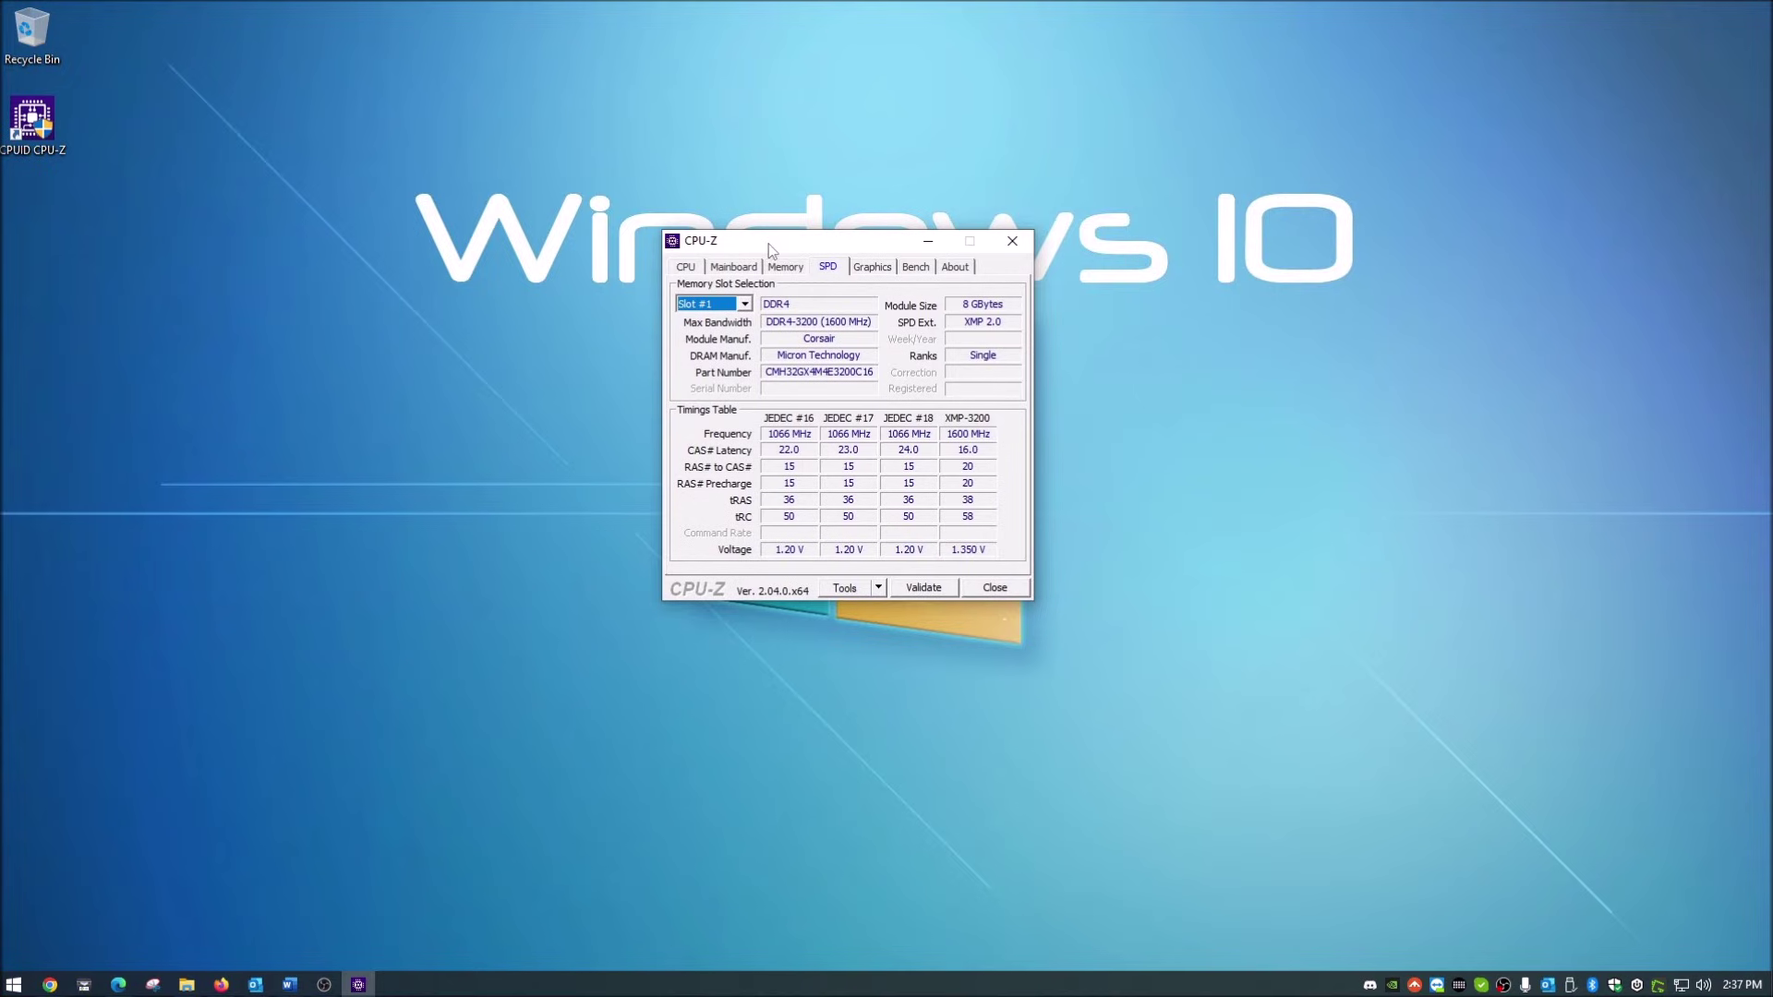
- Step through the Graphics, Bench and CPU tabs, ending on the About tab for version 2.04.0
click(871, 267)
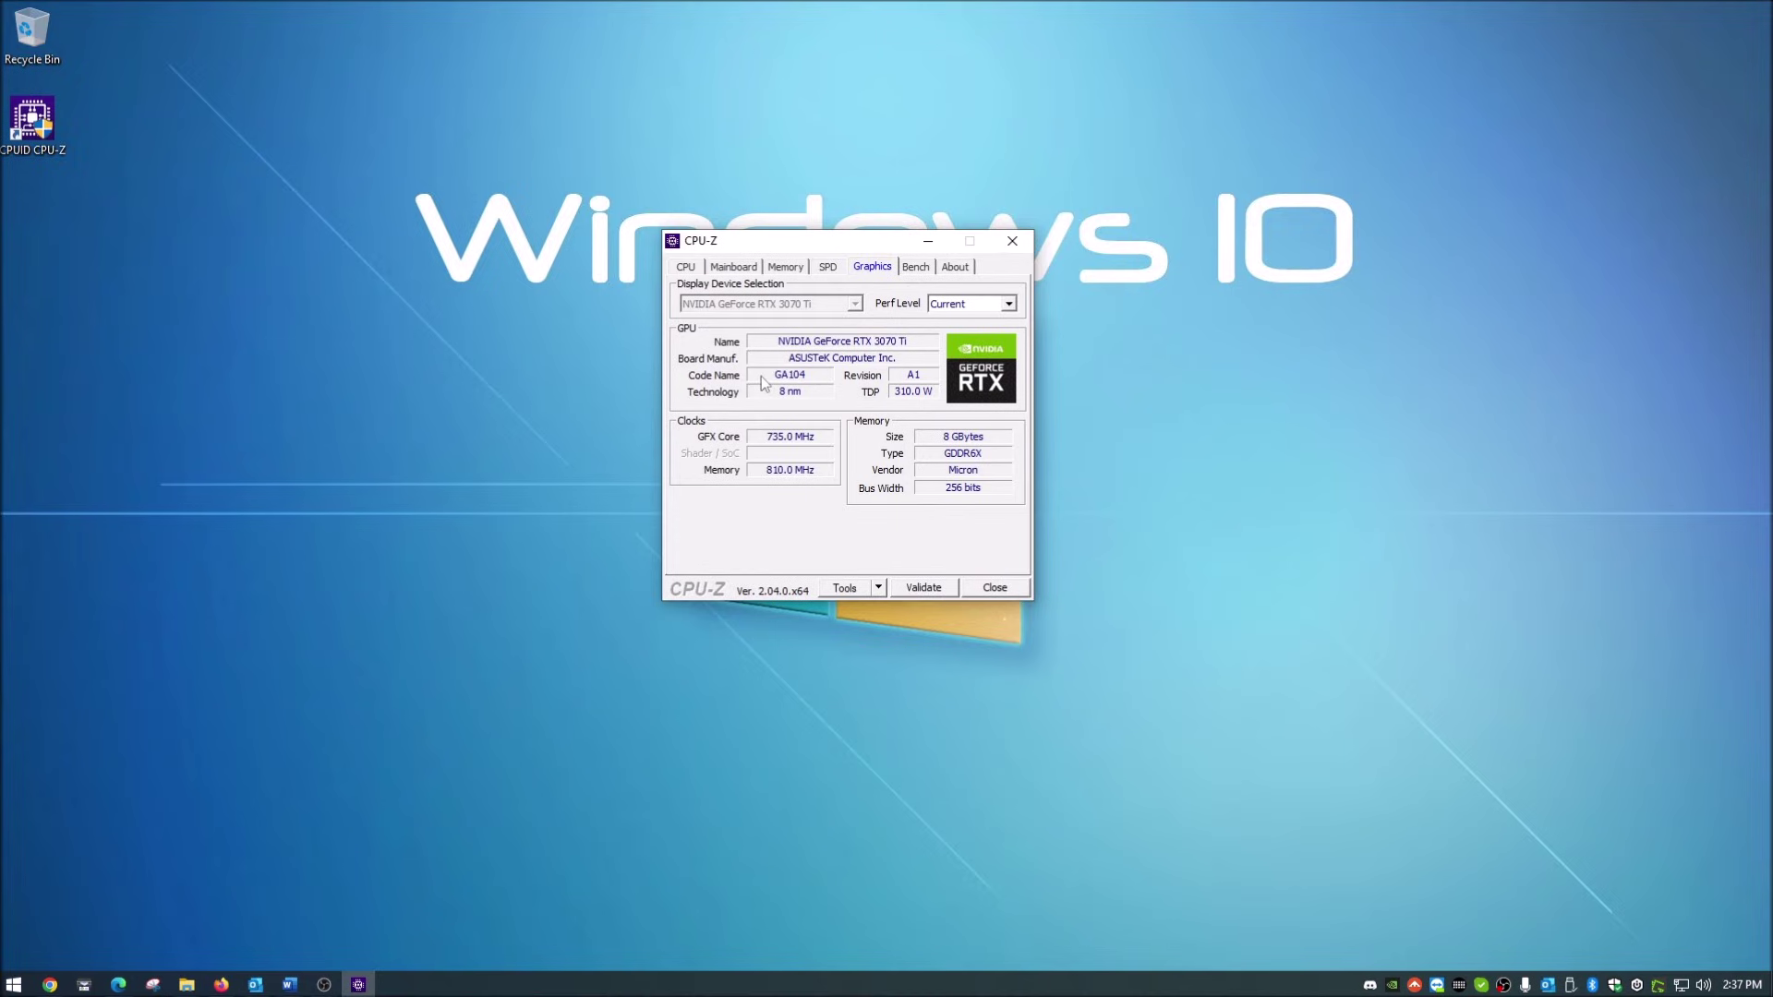
click(919, 268)
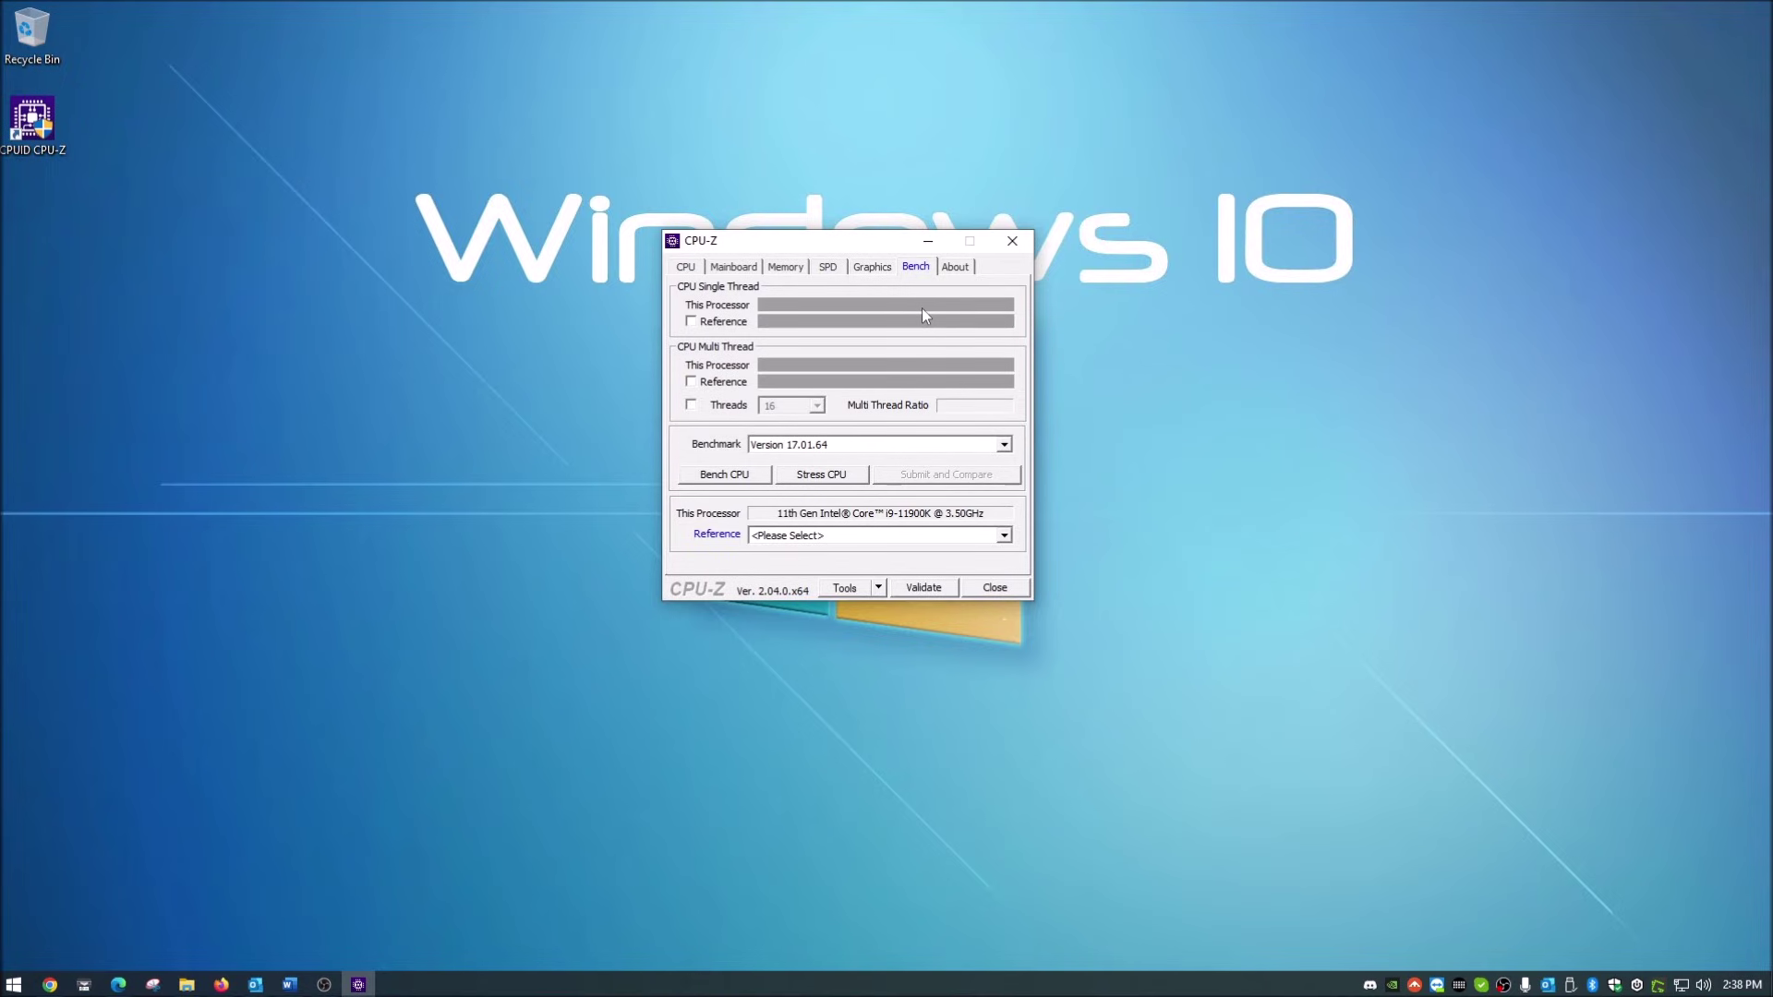
click(686, 267)
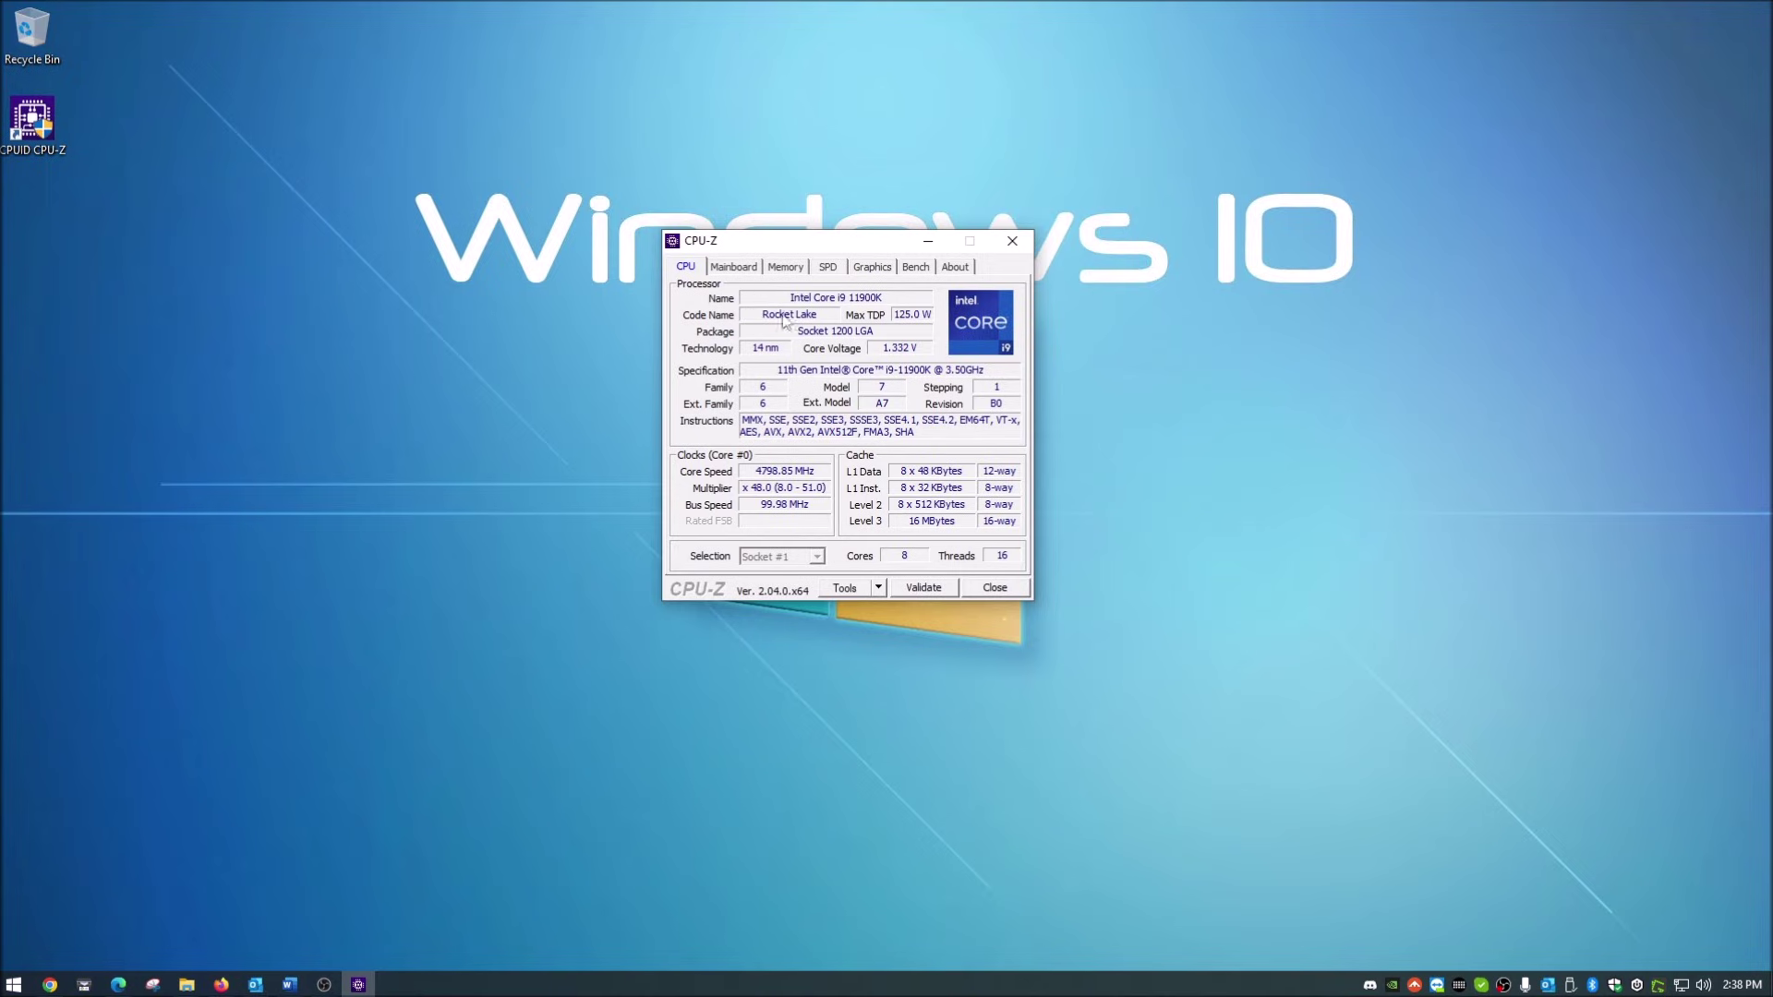
click(955, 267)
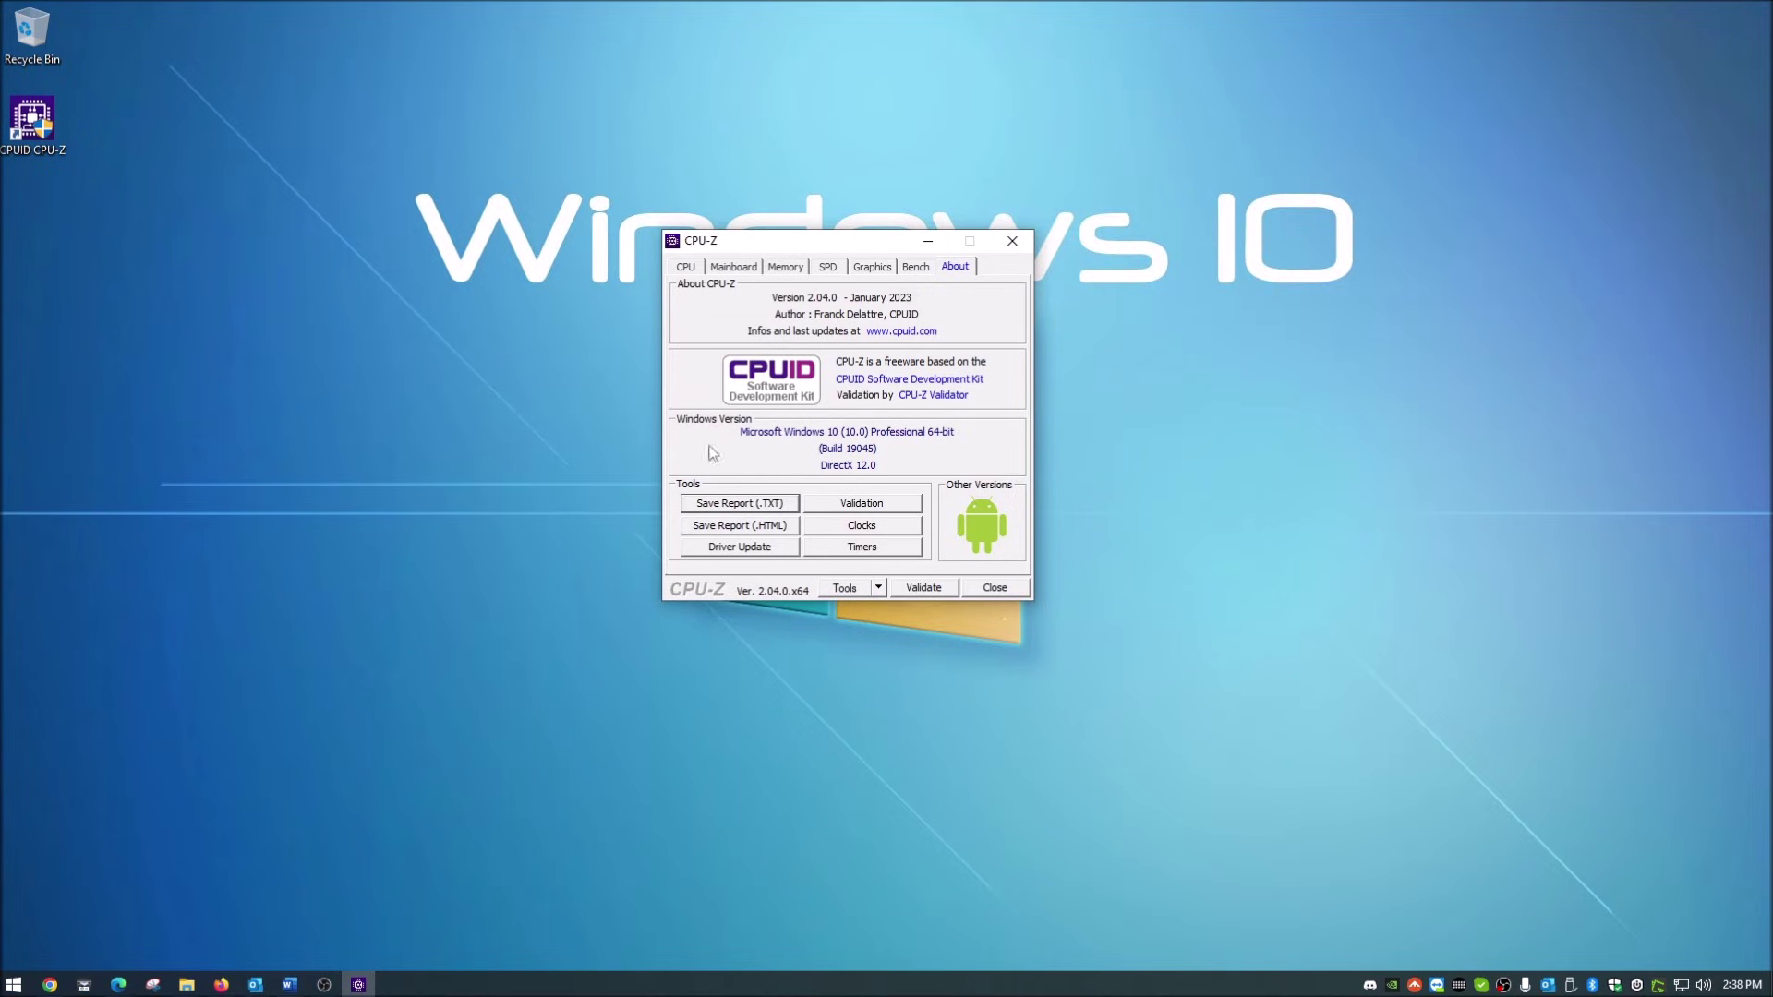
- Save the TXT report to the desktop under its default name and open the file
click(711, 505)
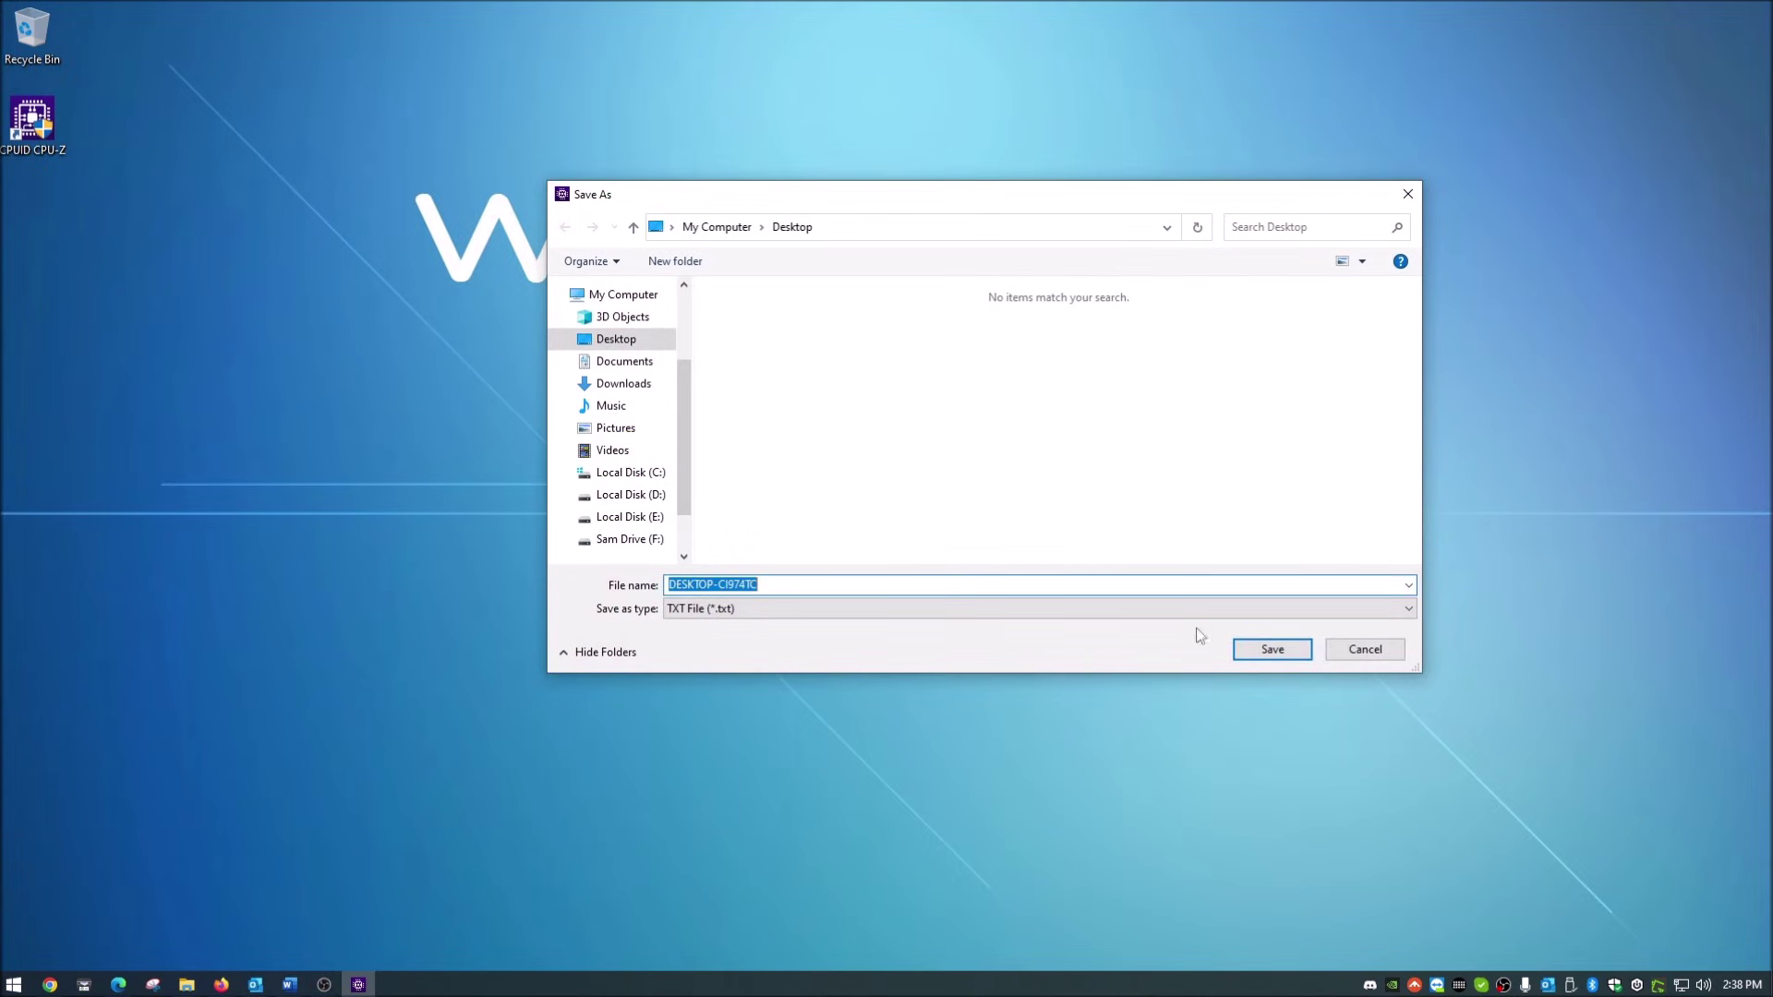
click(1273, 651)
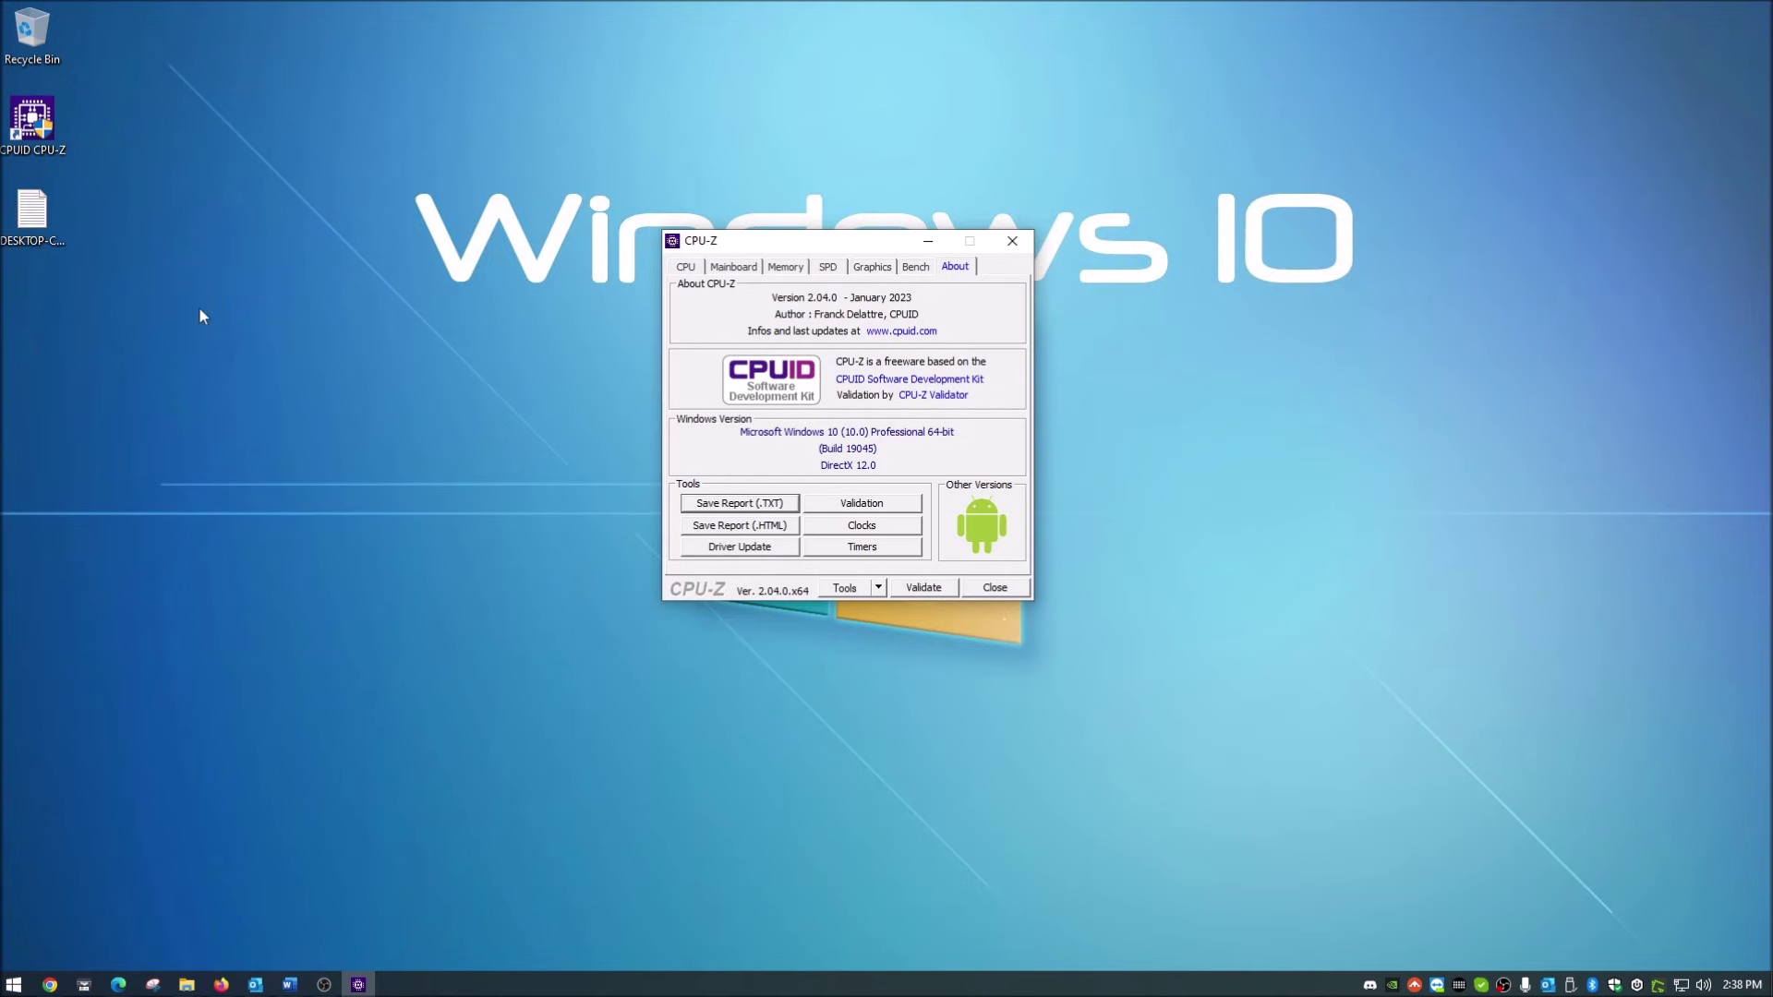
click(43, 224)
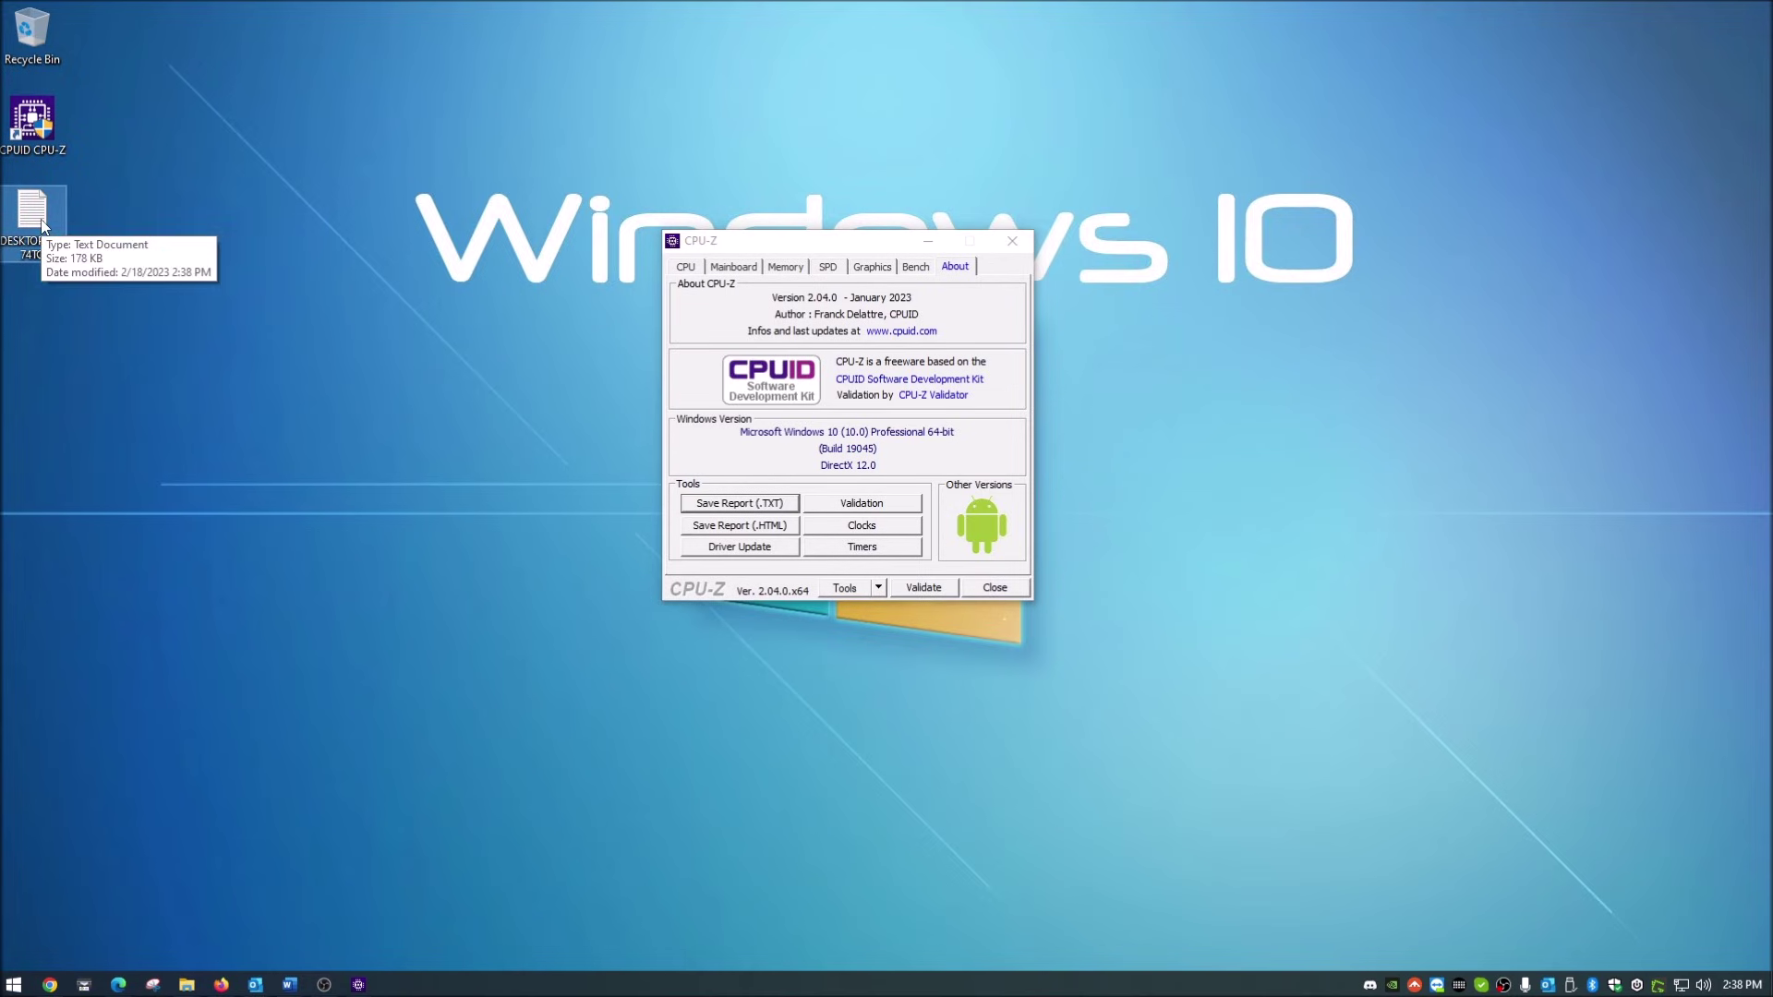
double_click(42, 225)
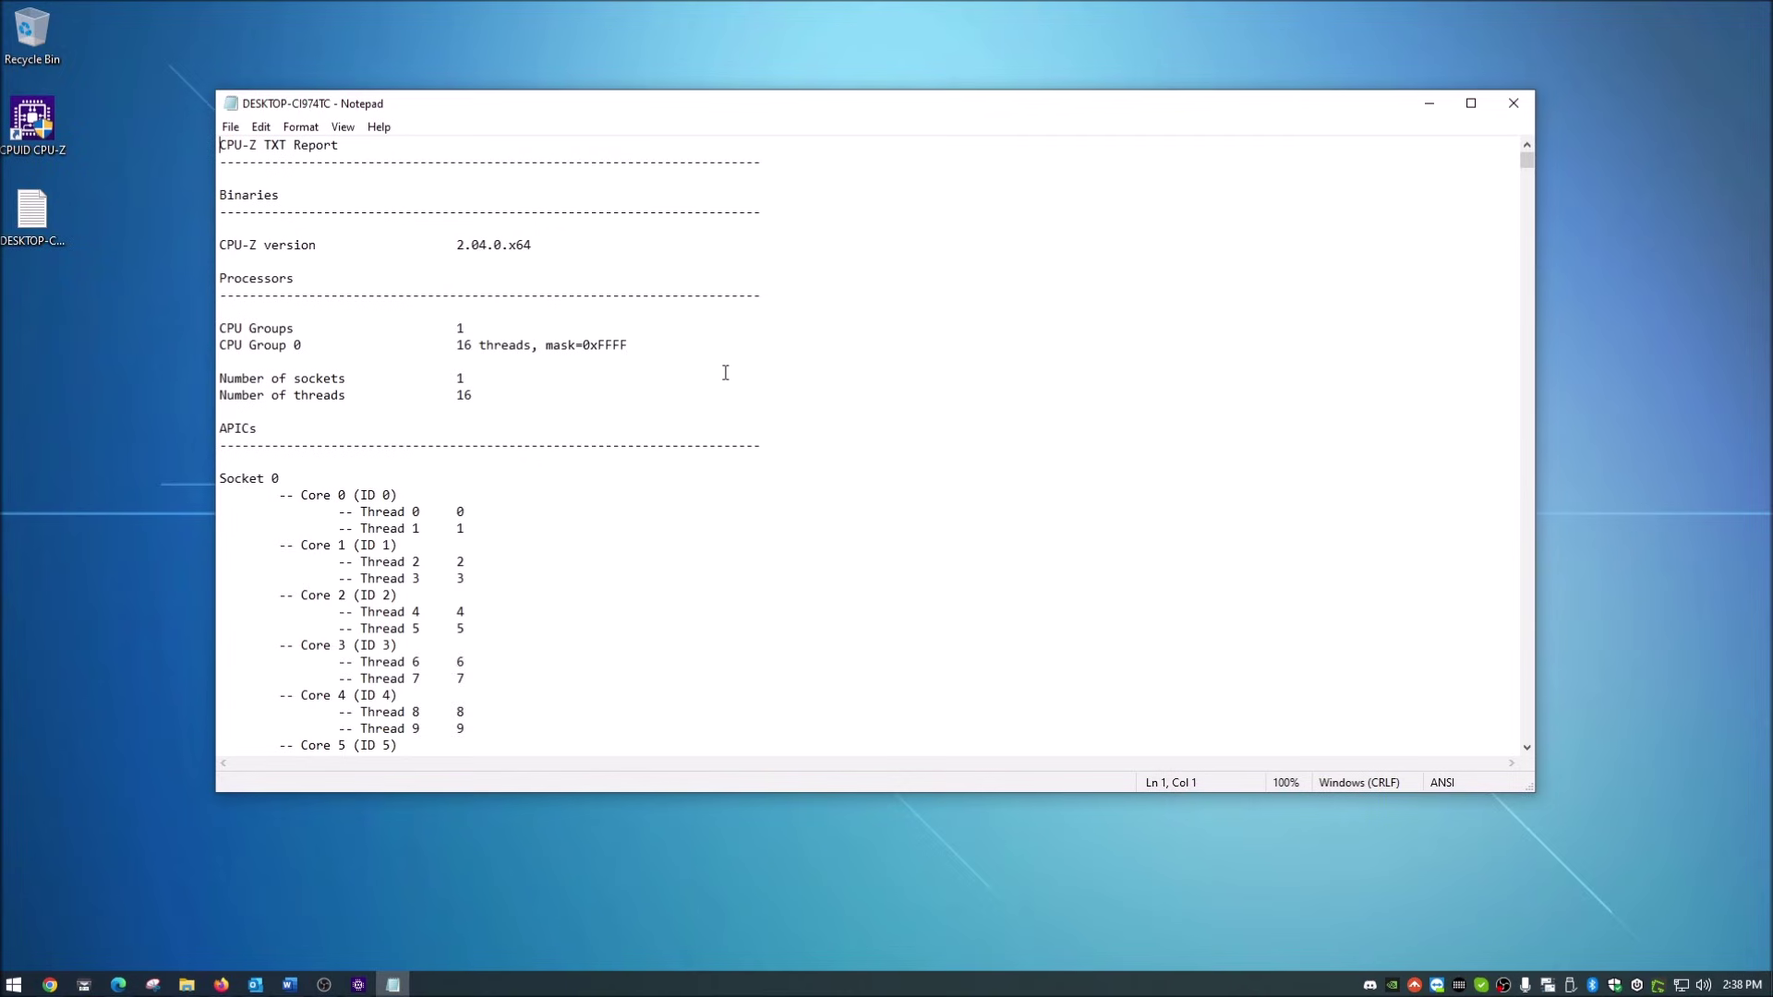
- Scroll through the Notepad report down to the Z590 chipset and 32 GB DDR4 memory sections
scroll(605, 395, down, 8)
scroll(606, 396, up, 6)
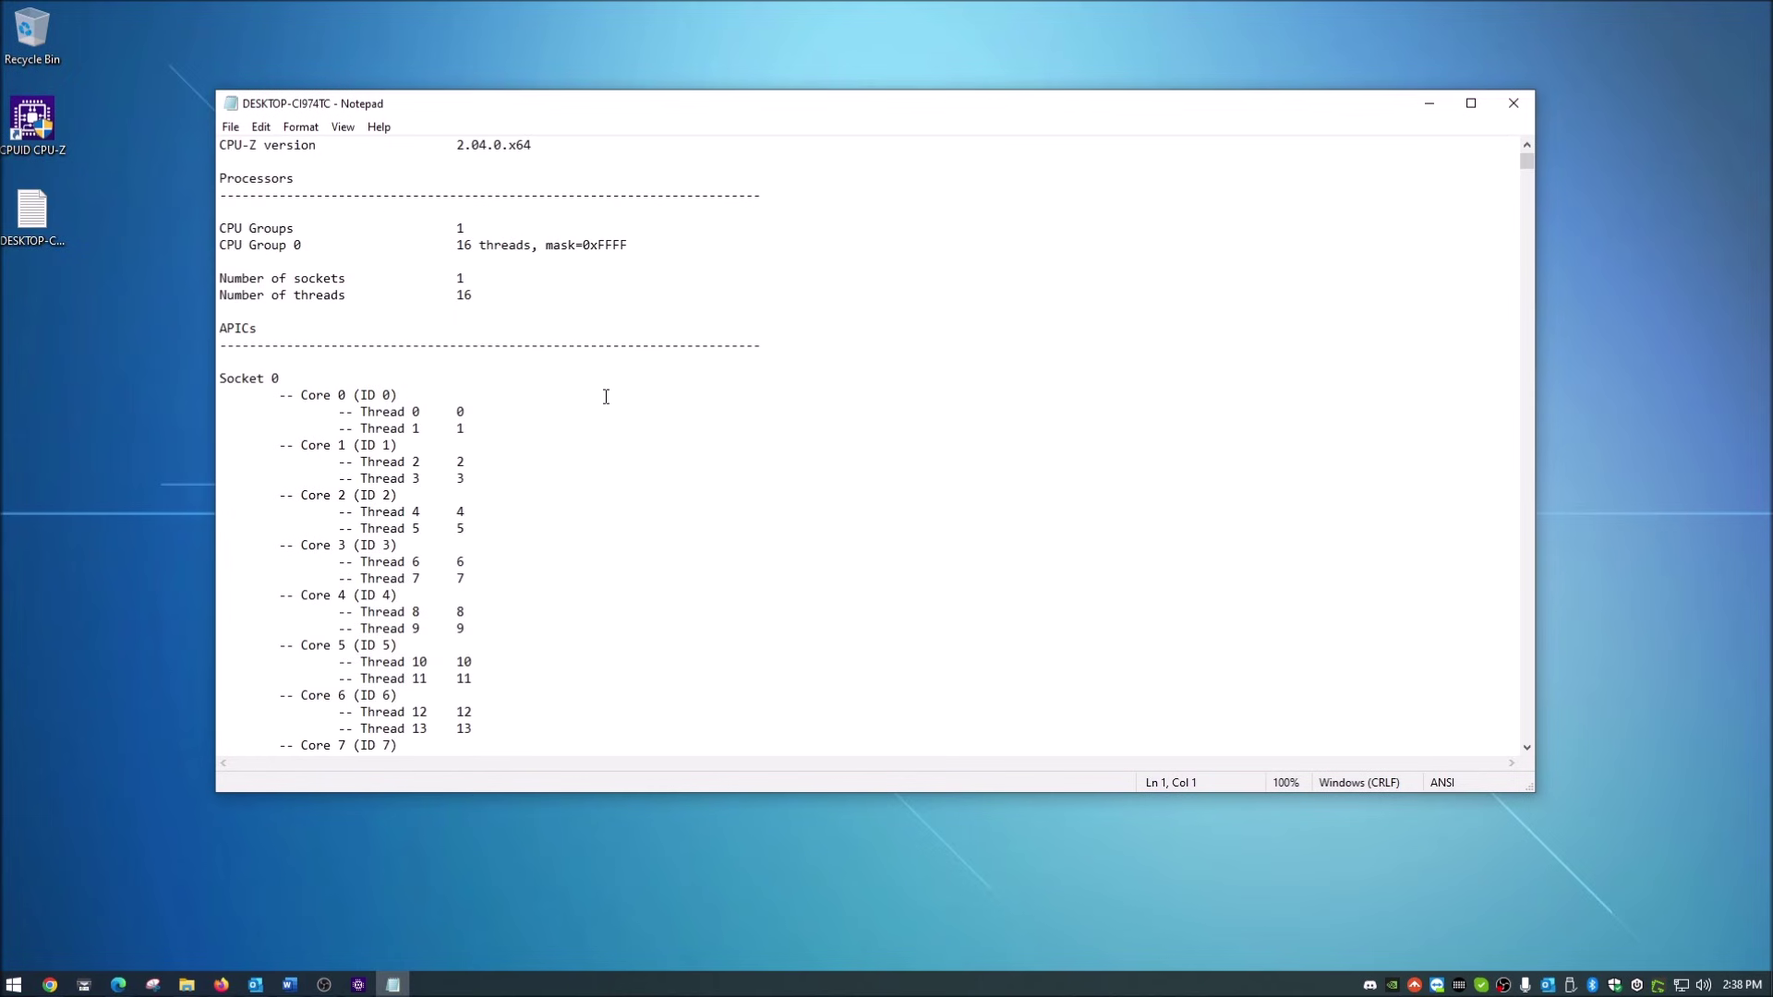
scroll(605, 396, down, 7)
scroll(606, 396, up, 6)
scroll(606, 396, down, 7)
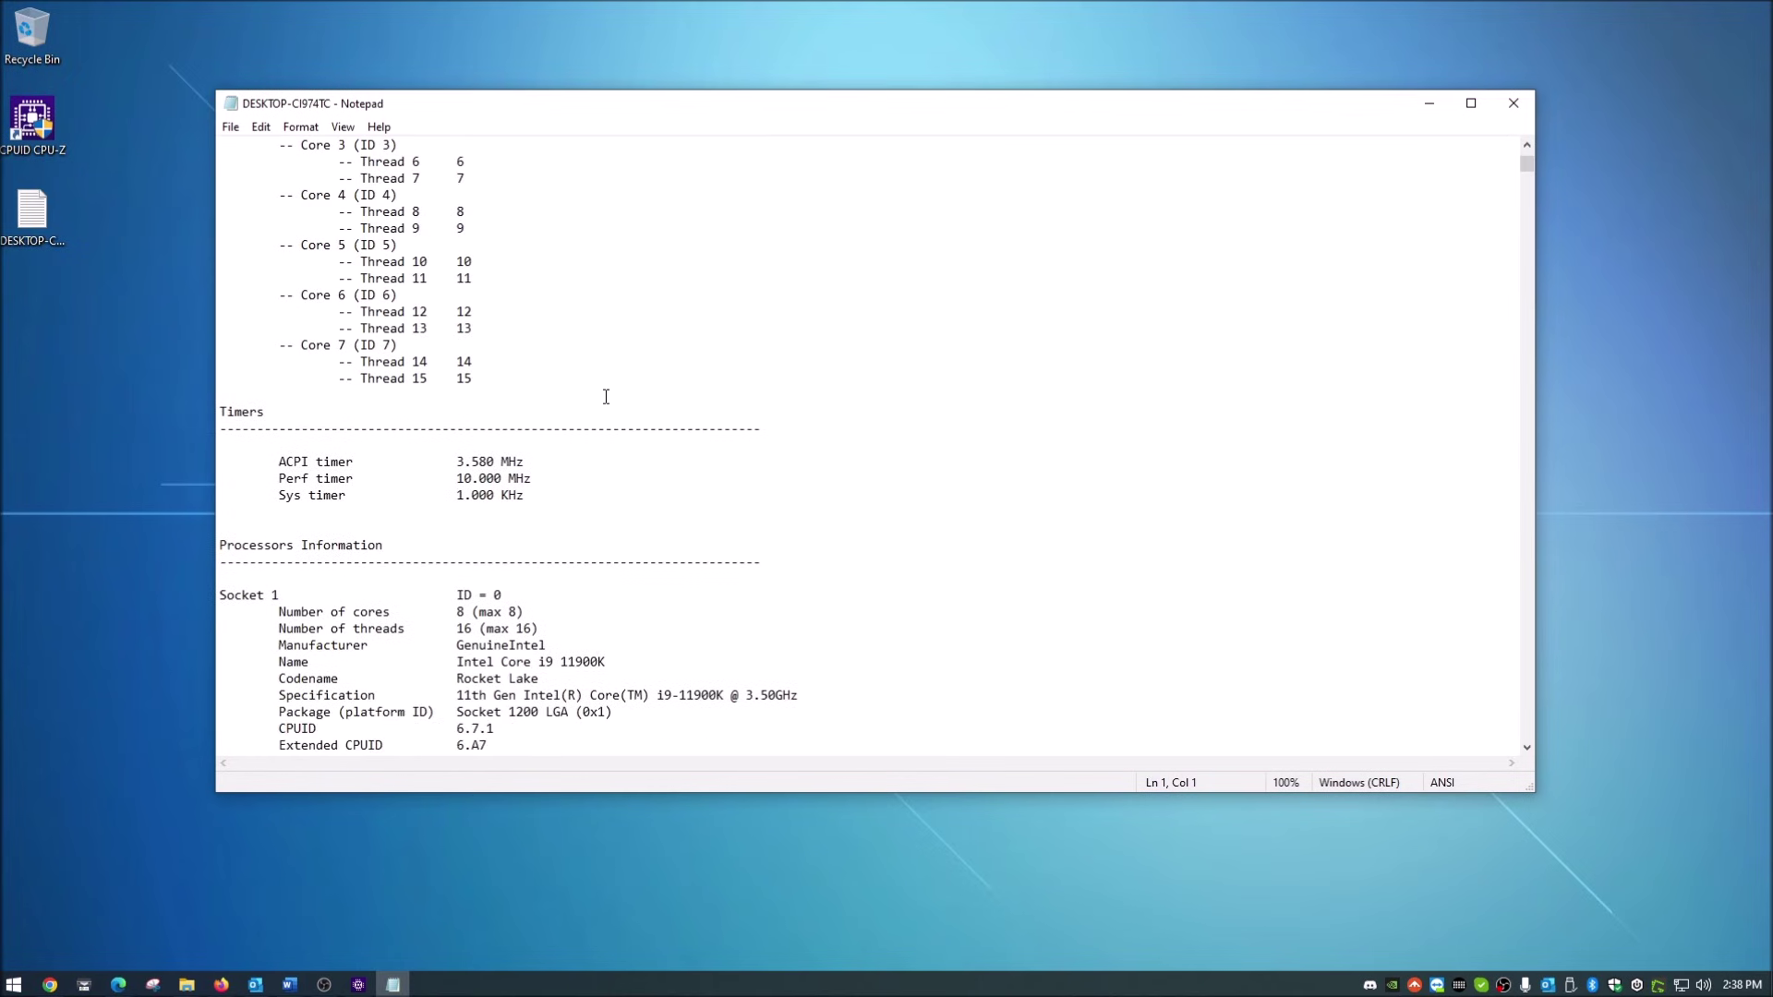
scroll(605, 396, up, 7)
scroll(606, 396, down, 6)
scroll(605, 396, down, 6)
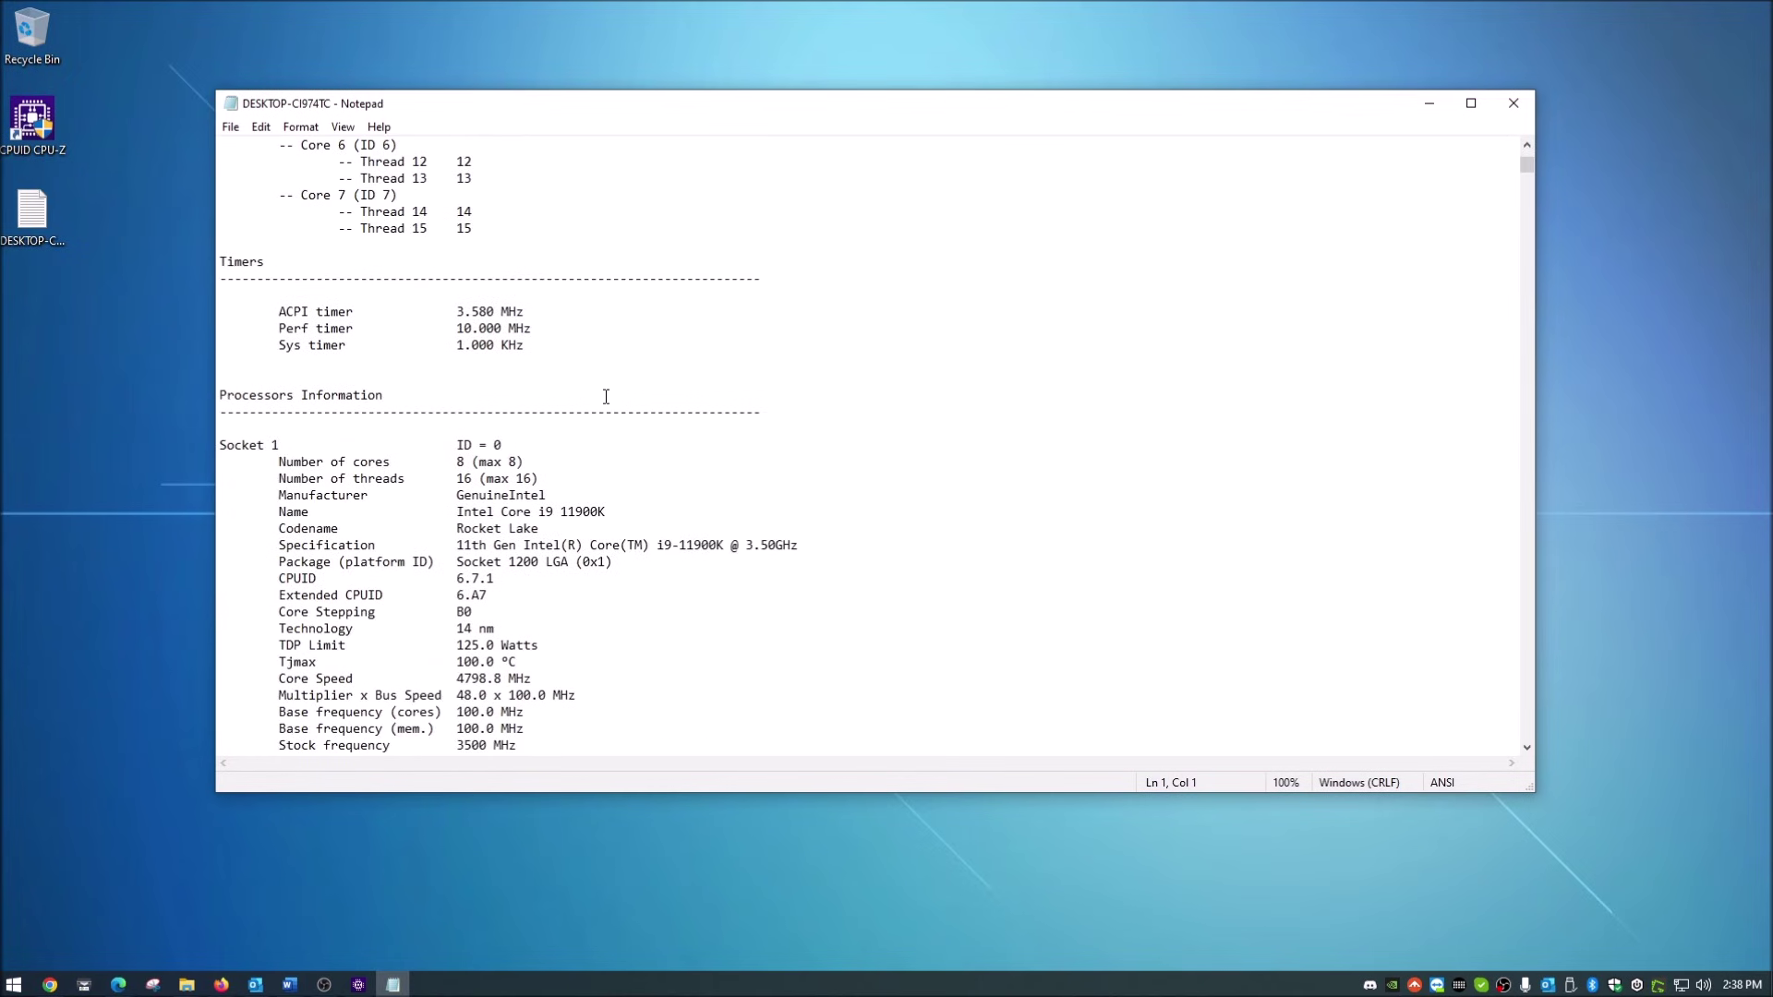
scroll(606, 396, down, 20)
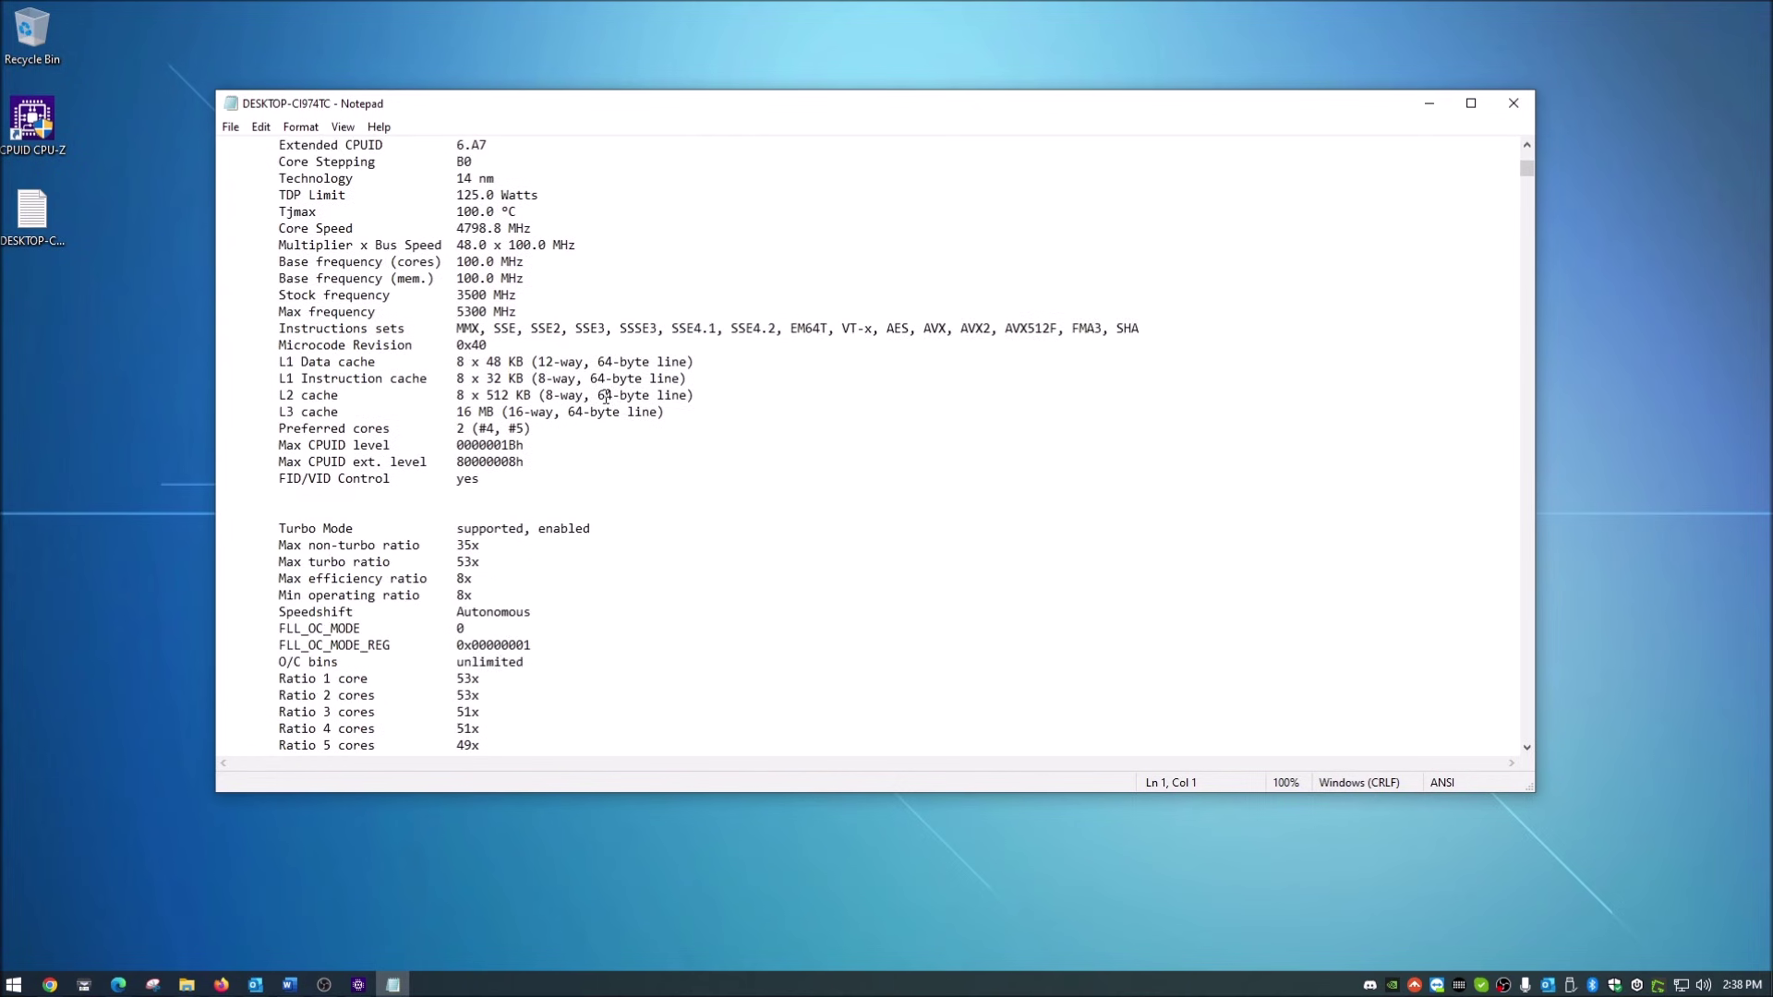
scroll(606, 396, down, 20)
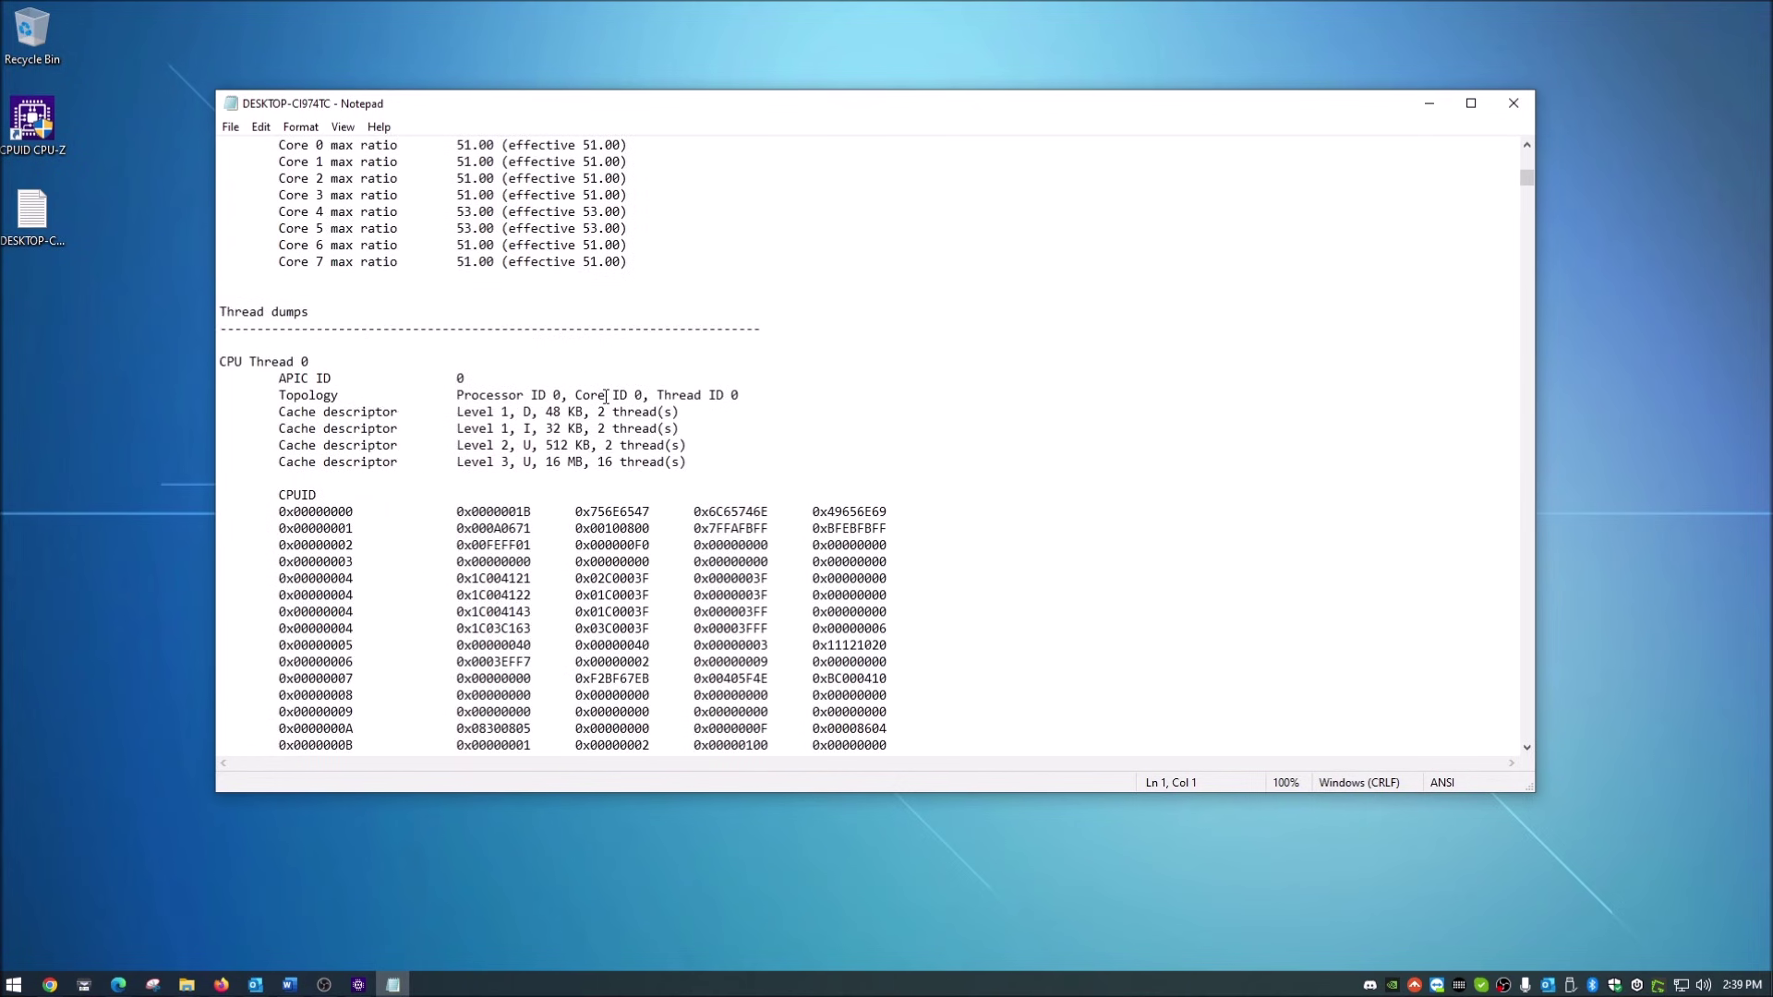
scroll(606, 397, down, 20)
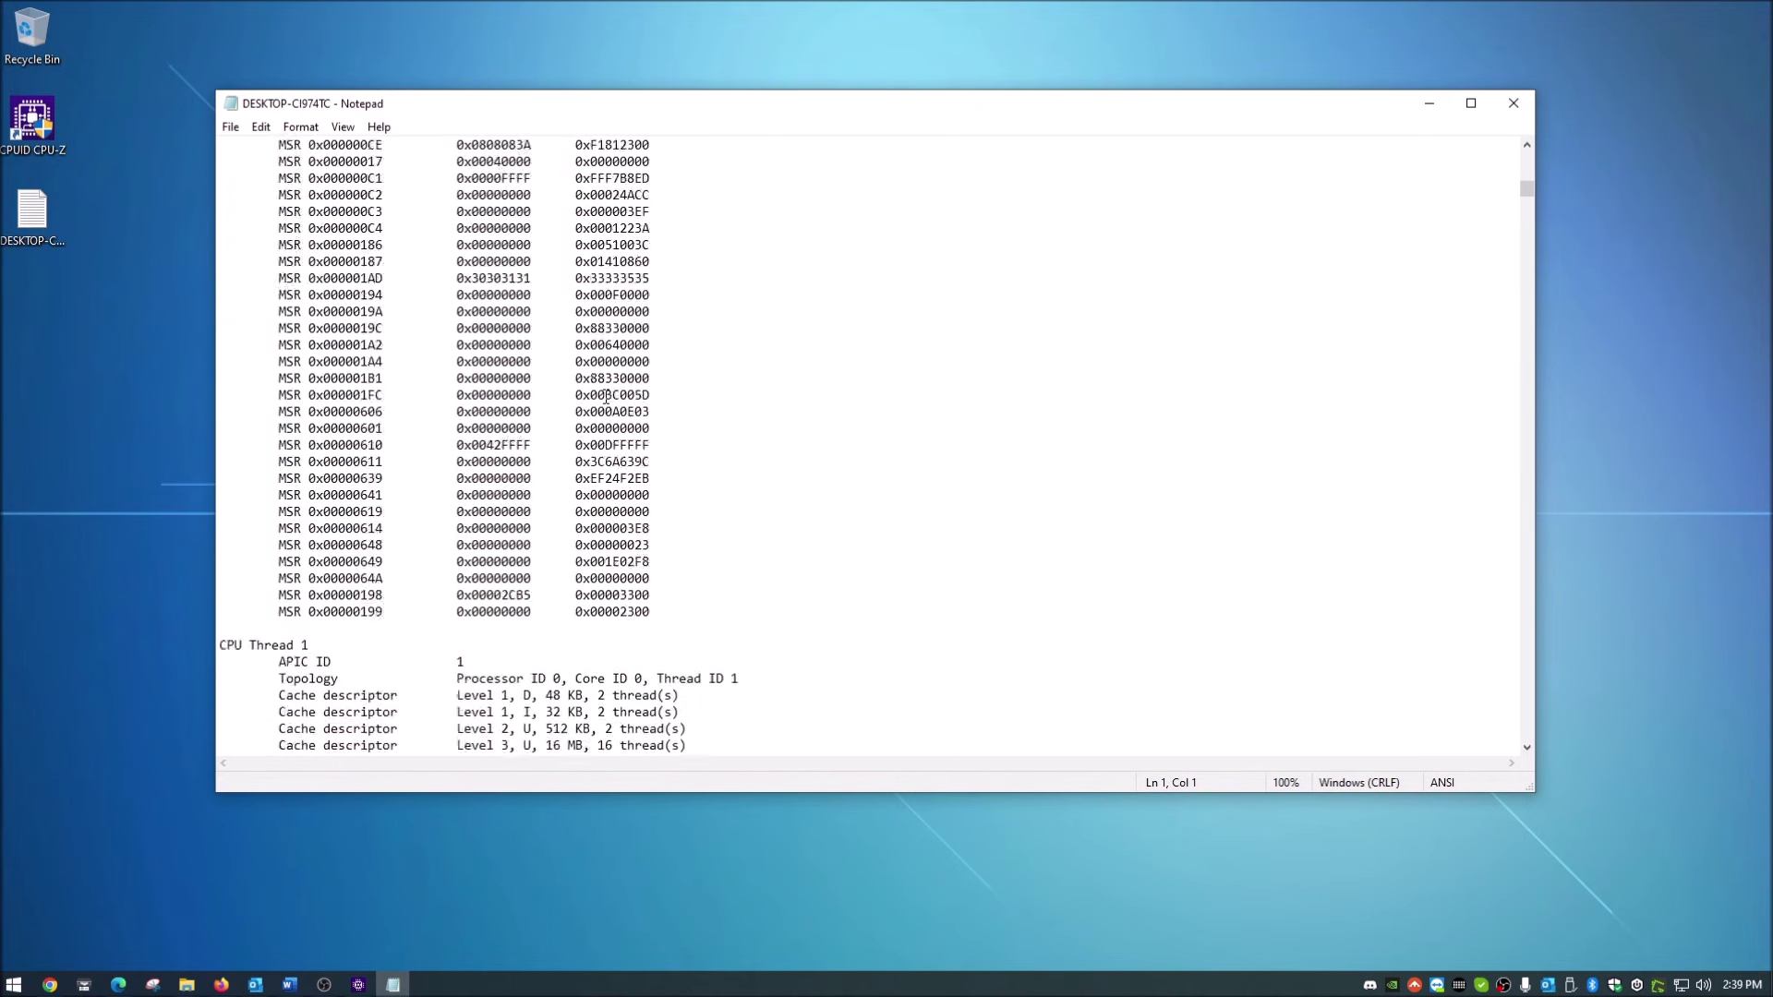
scroll(606, 397, down, 6)
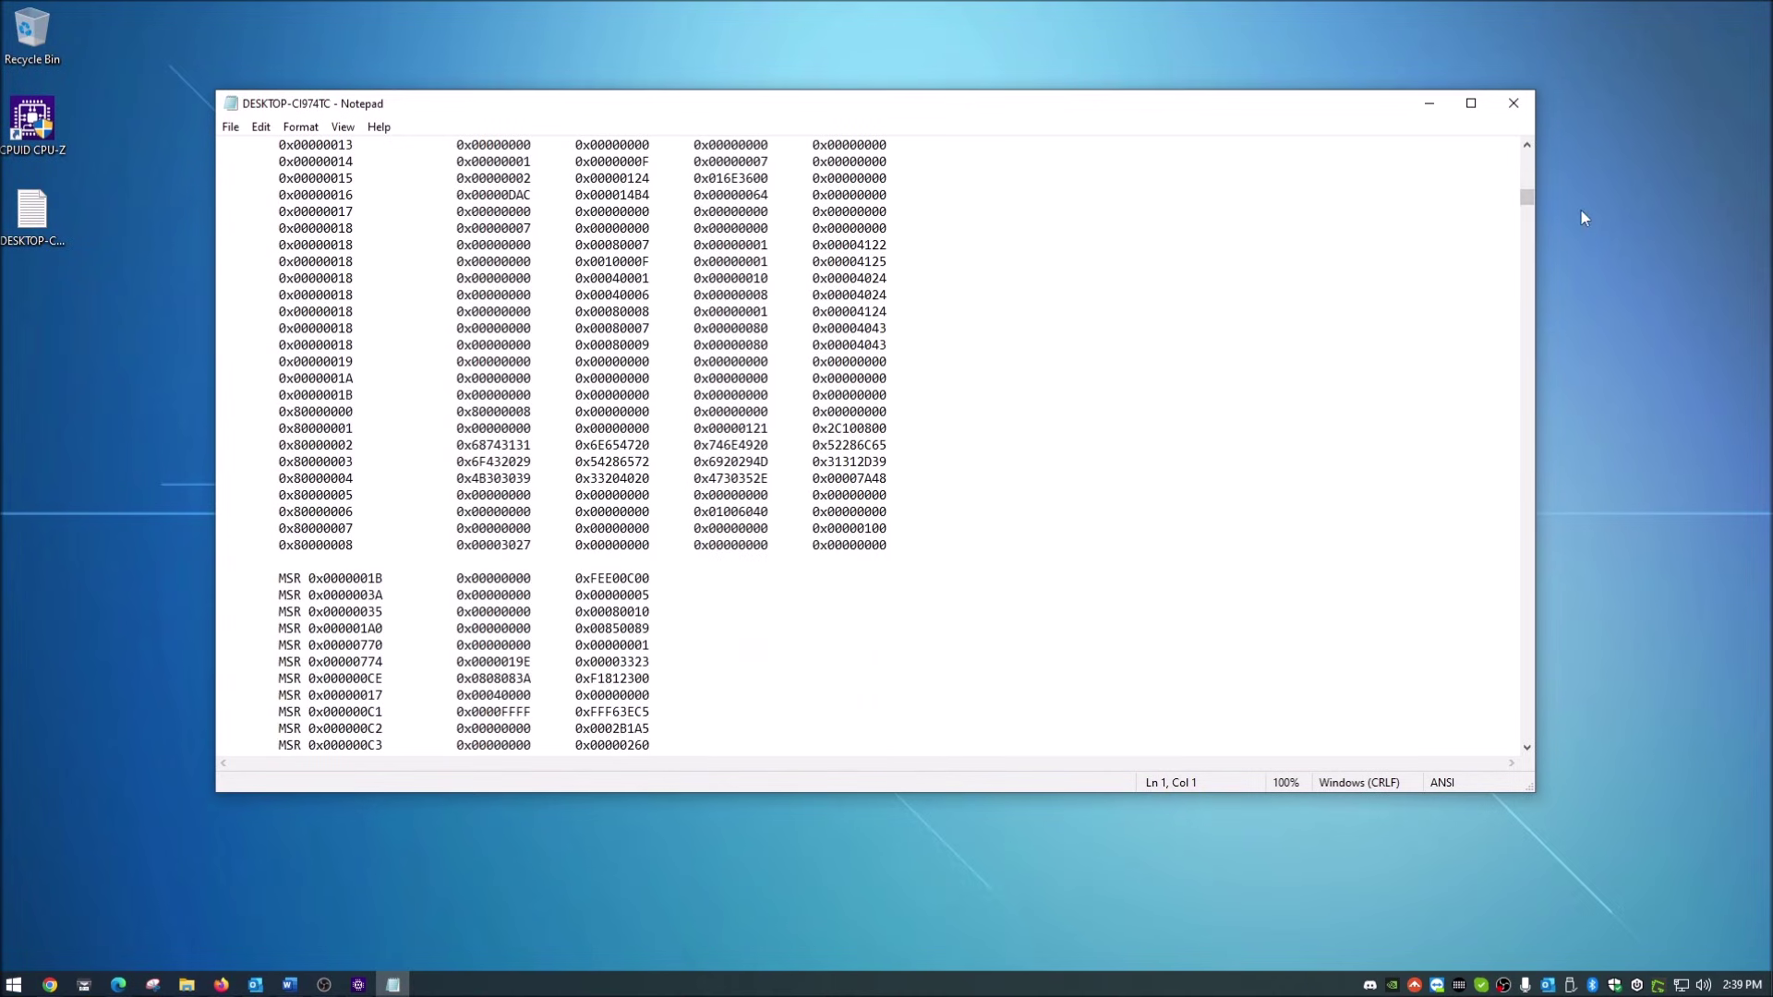
drag(1526, 205, 1528, 216)
drag(1528, 225, 1526, 388)
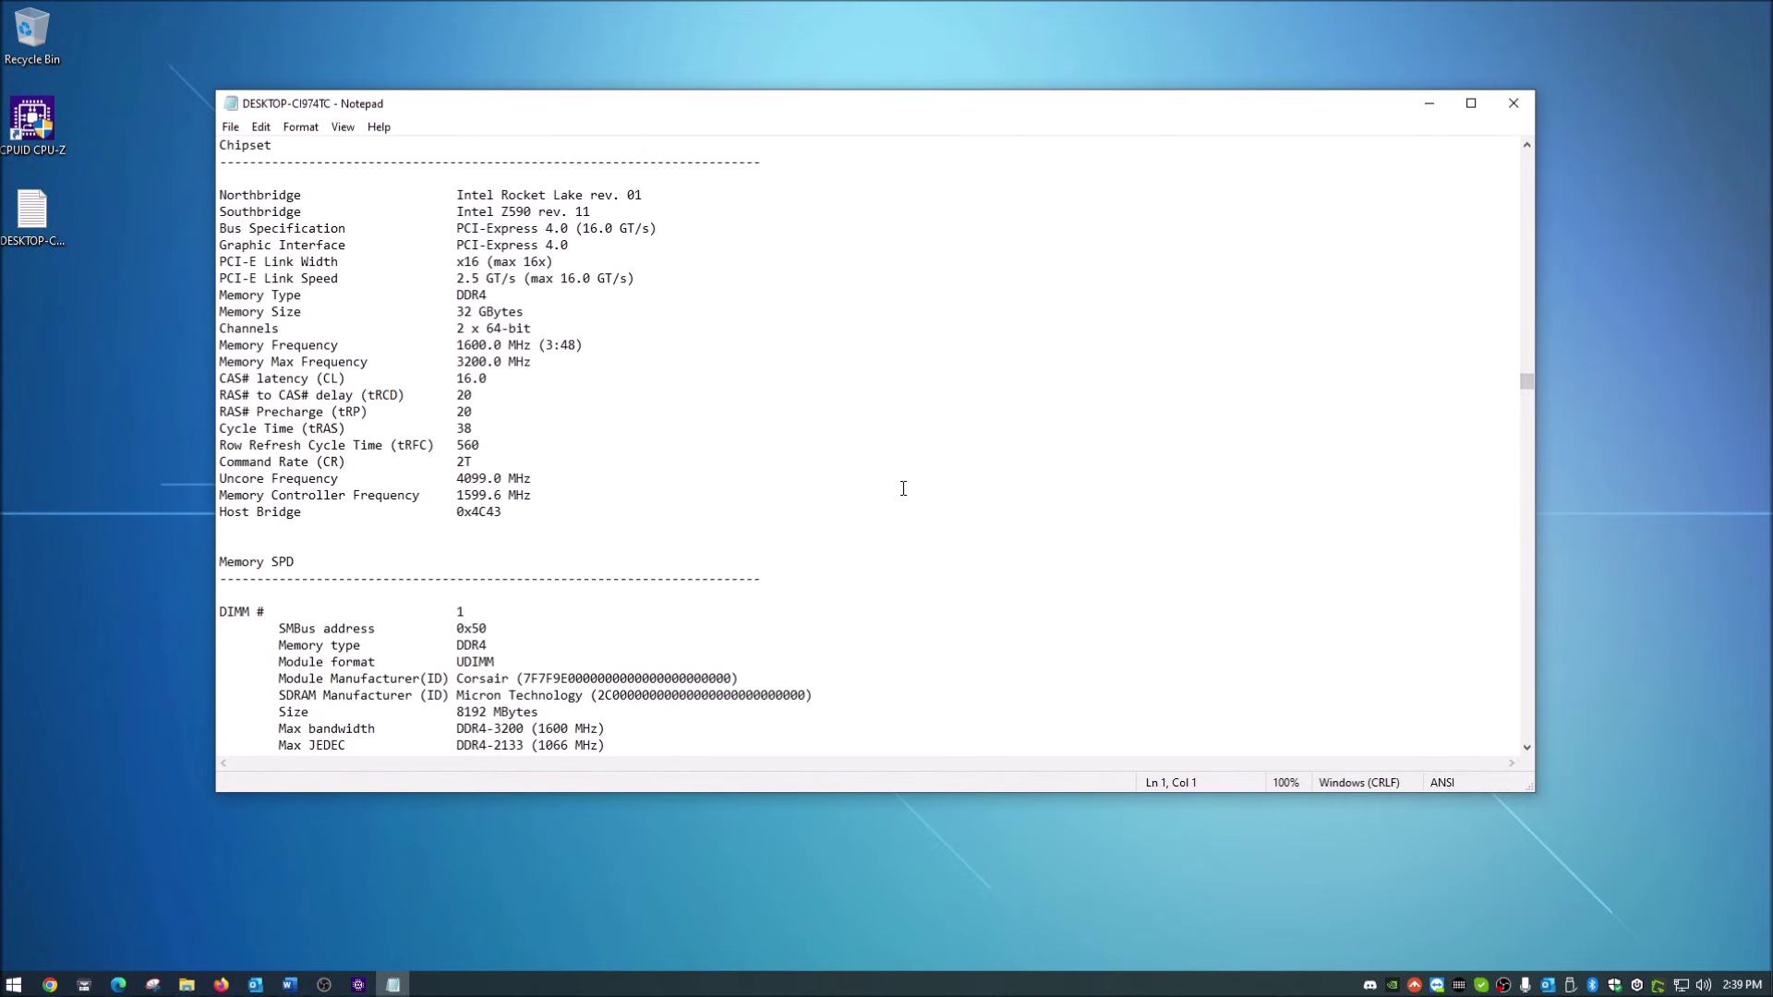
scroll(903, 488, down, 3)
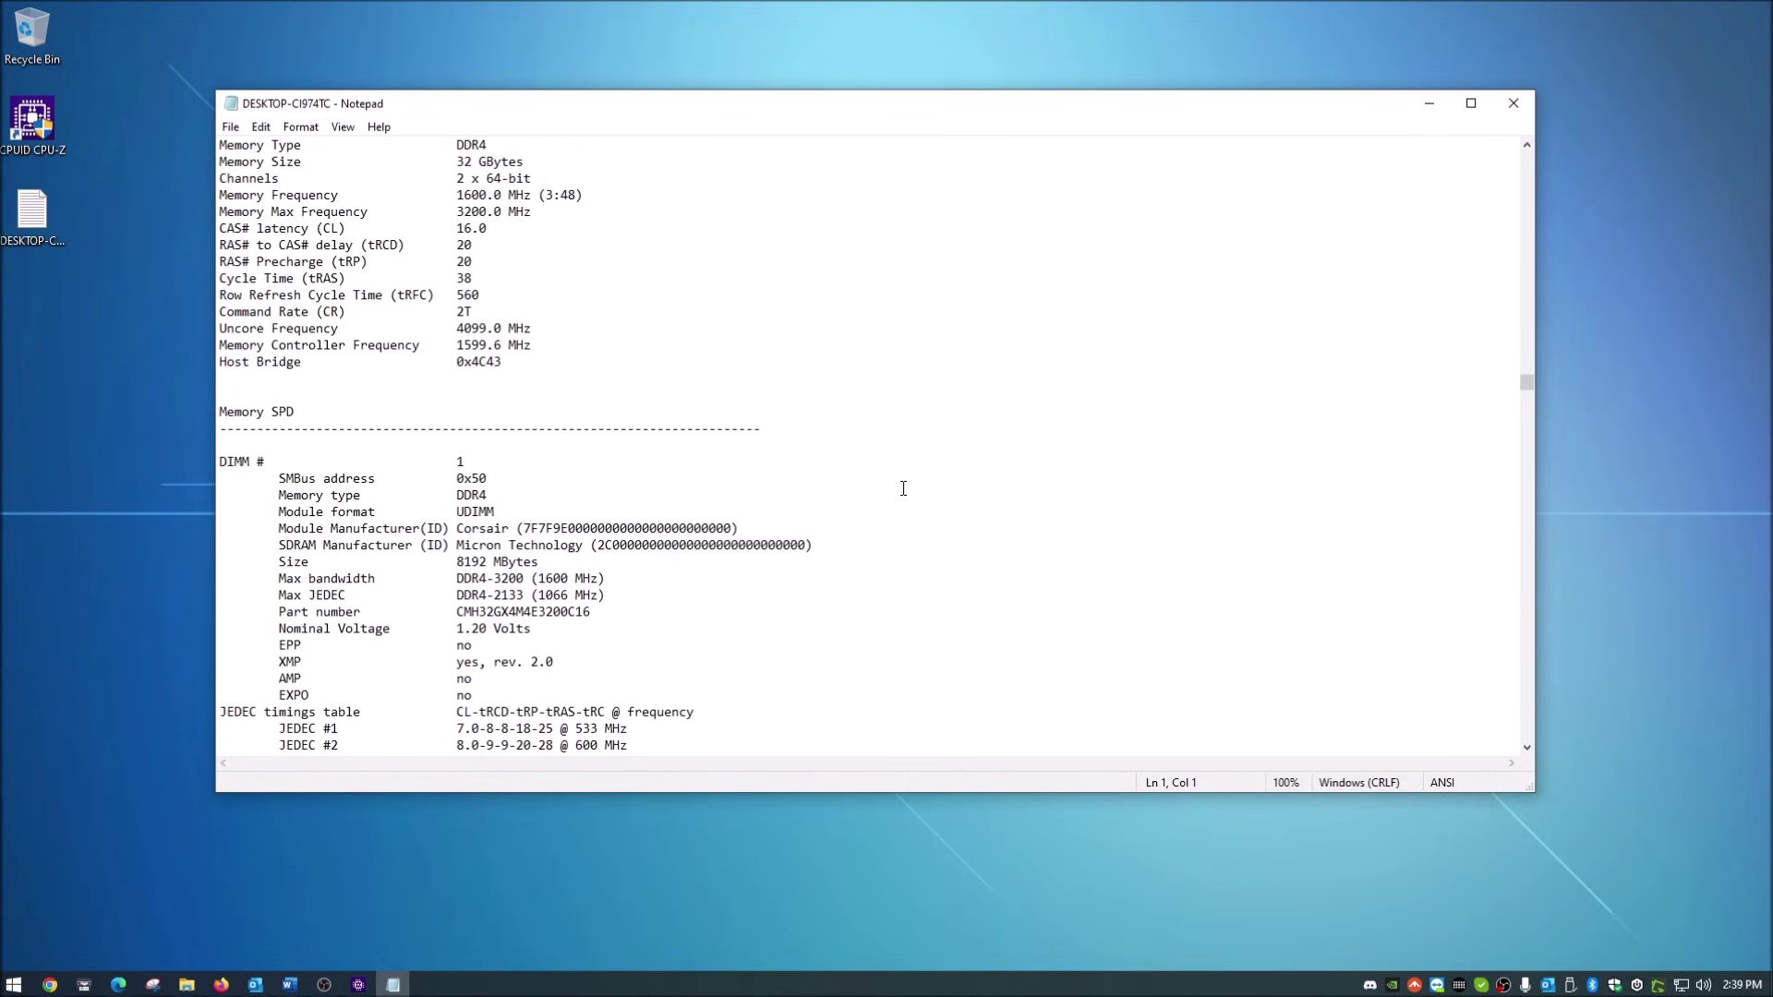
scroll(903, 488, up, 20)
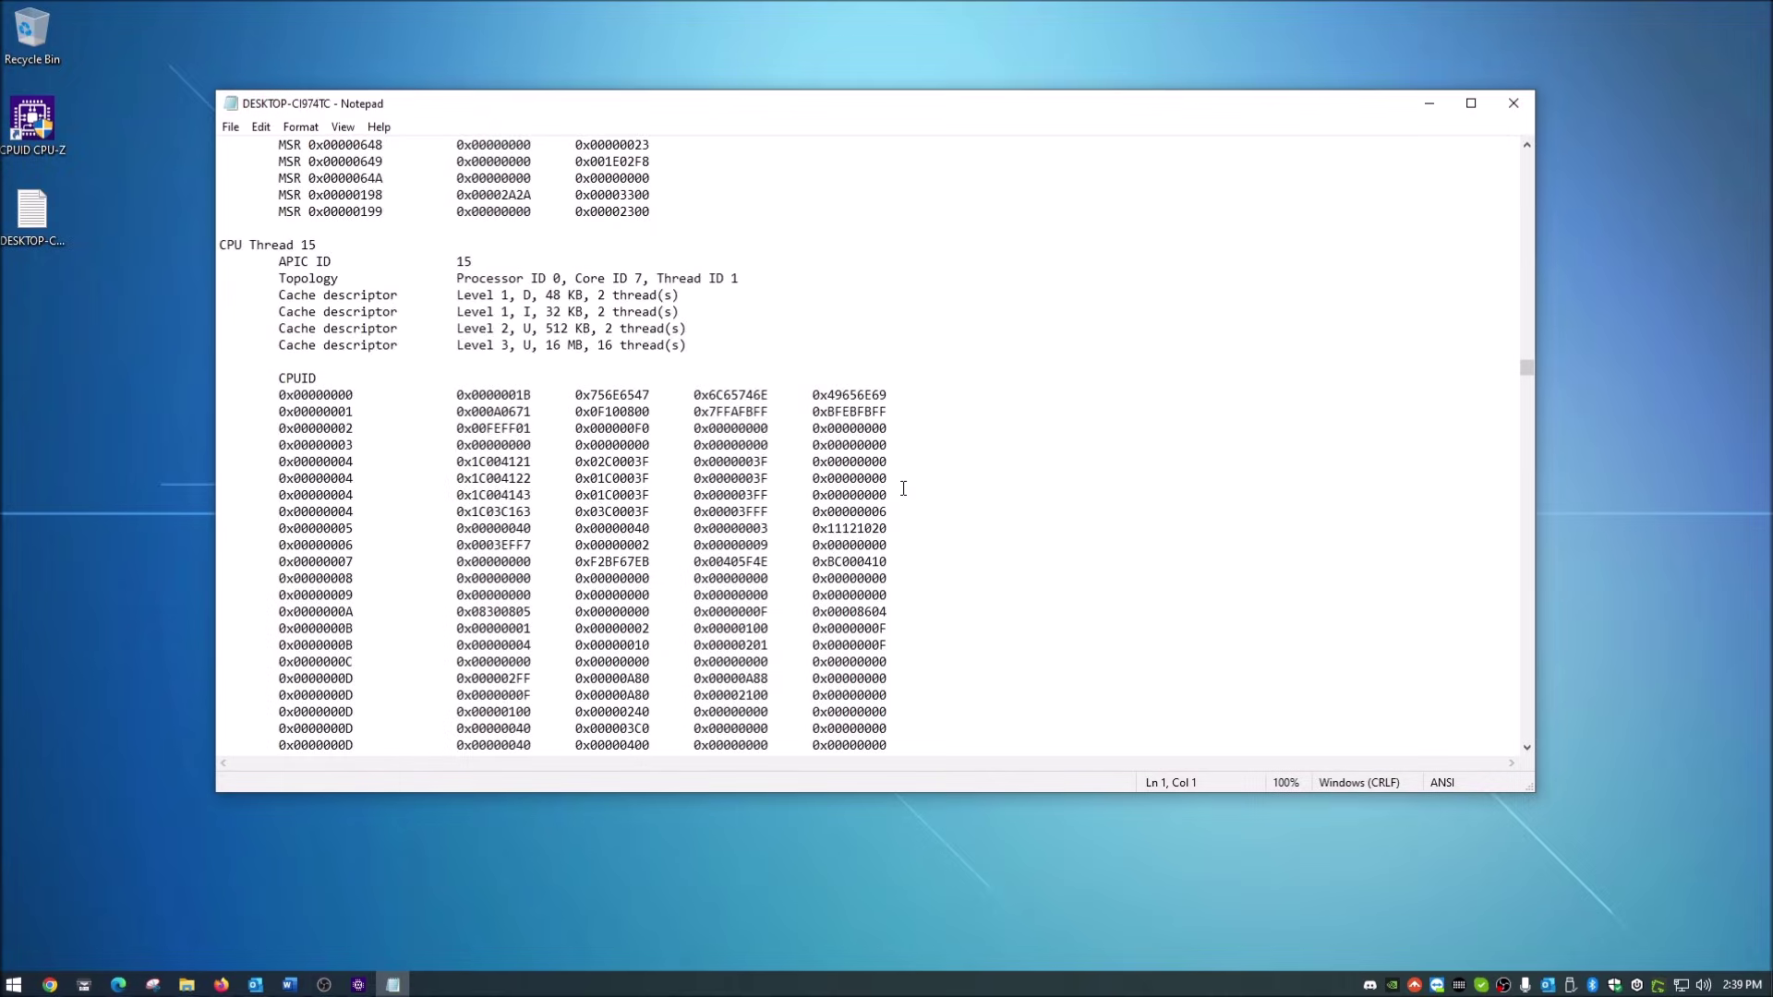
scroll(903, 489, up, 8)
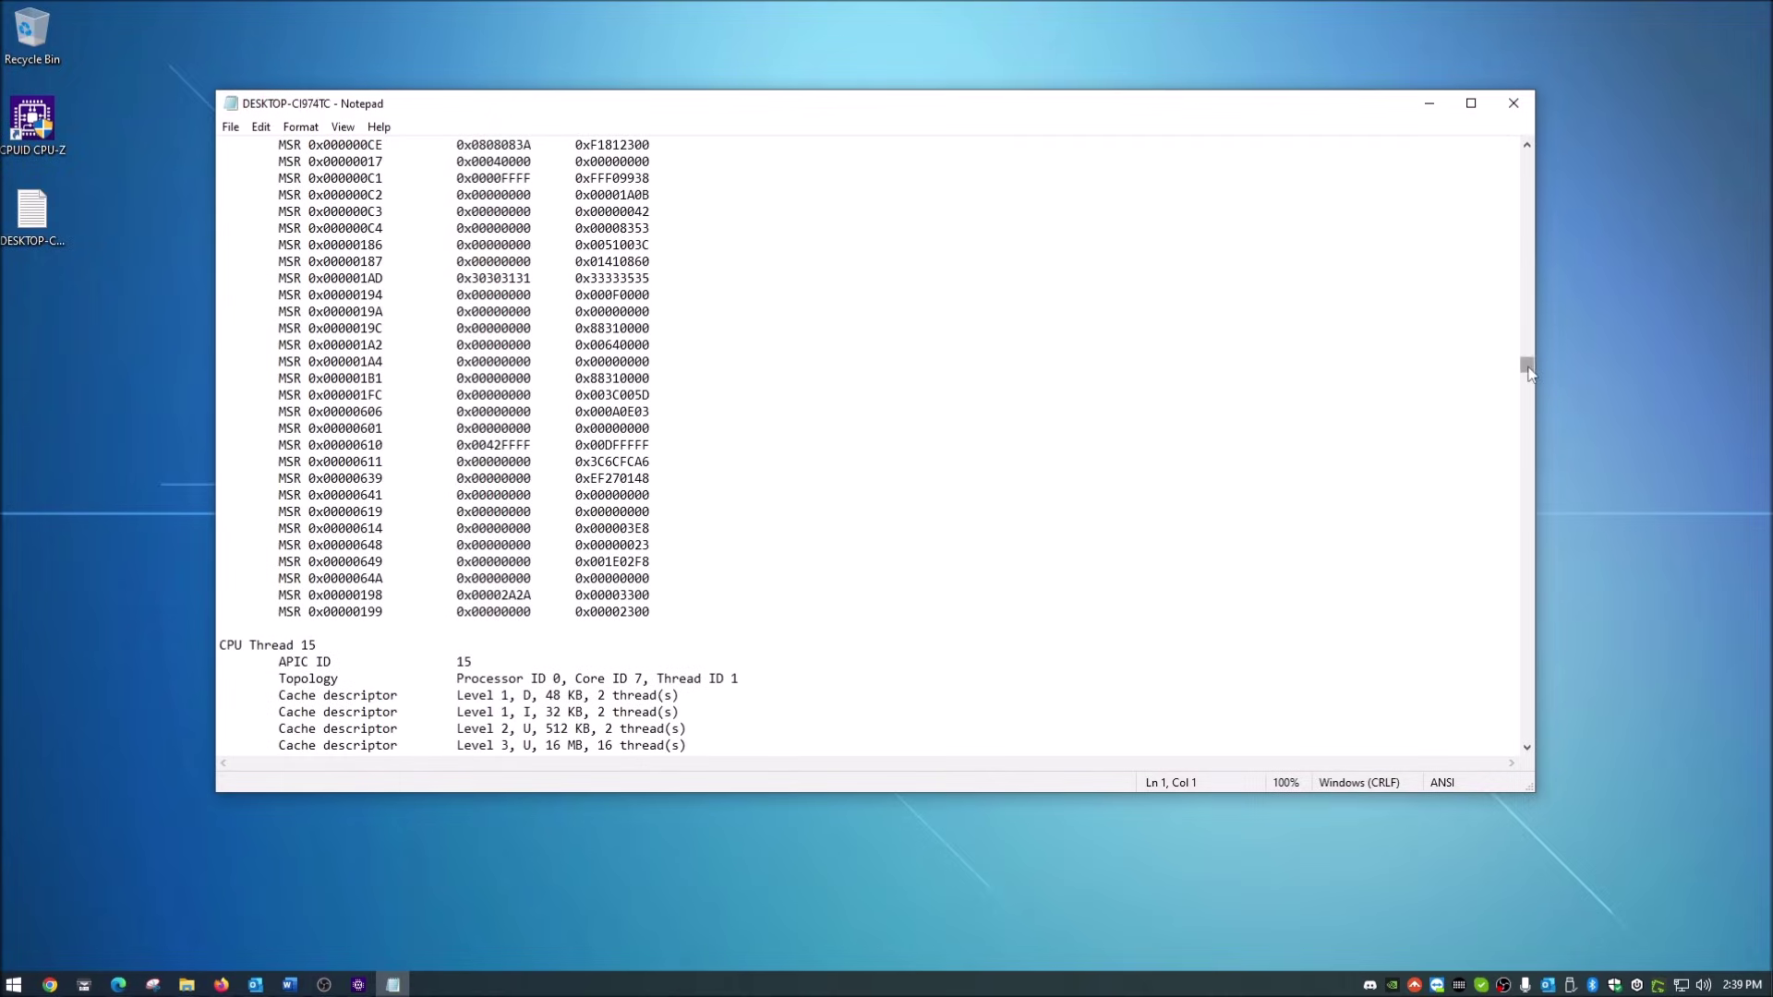
drag(1529, 372, 1544, 164)
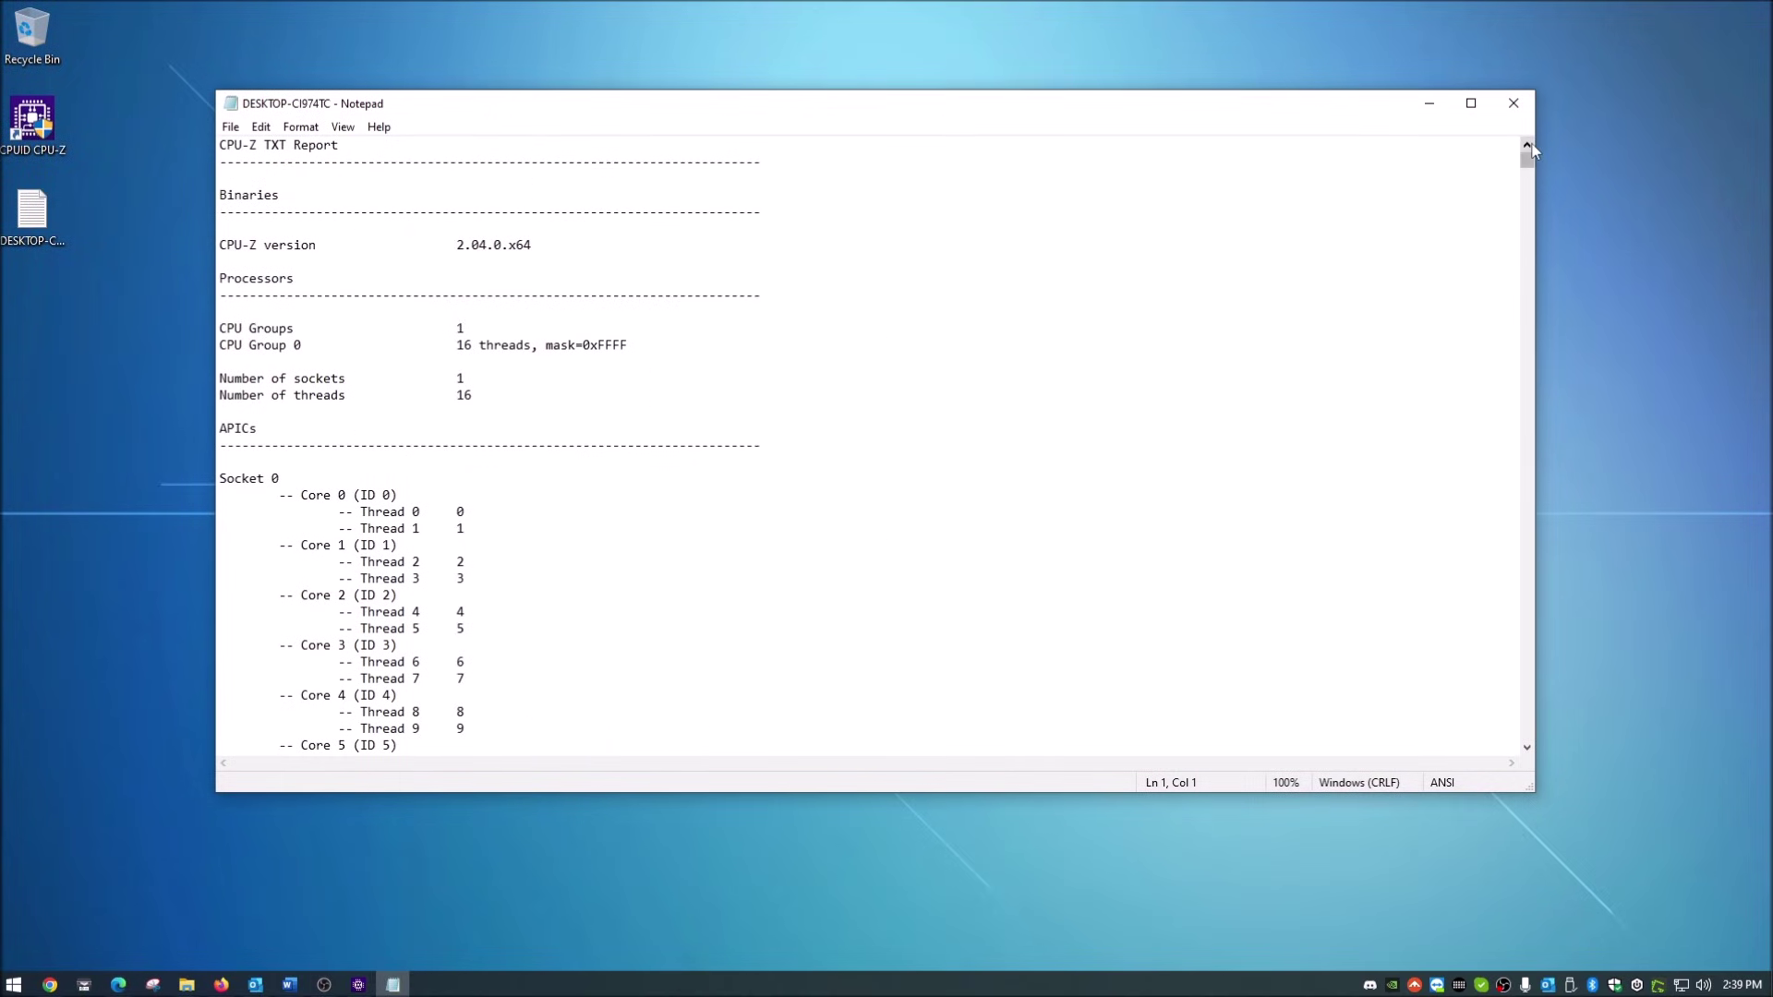
- Close the Notepad report window and drag CPU-Z a little up and left on the desktop
click(1513, 104)
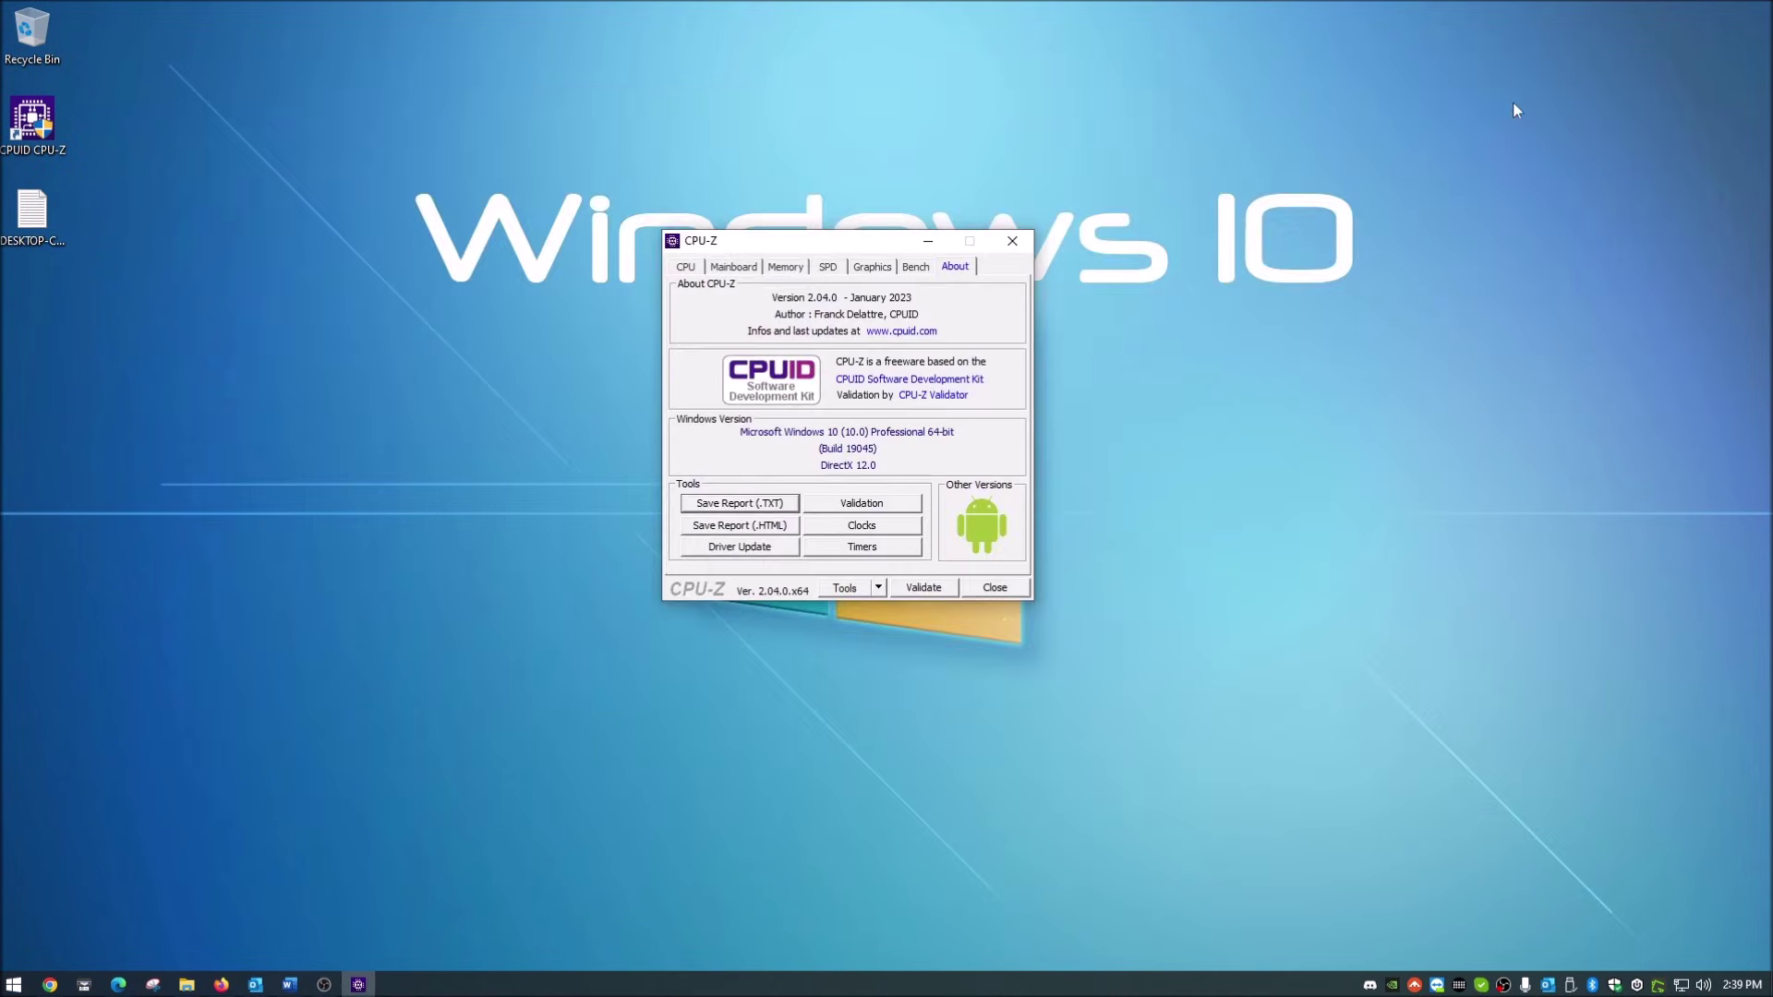
drag(877, 238, 800, 220)
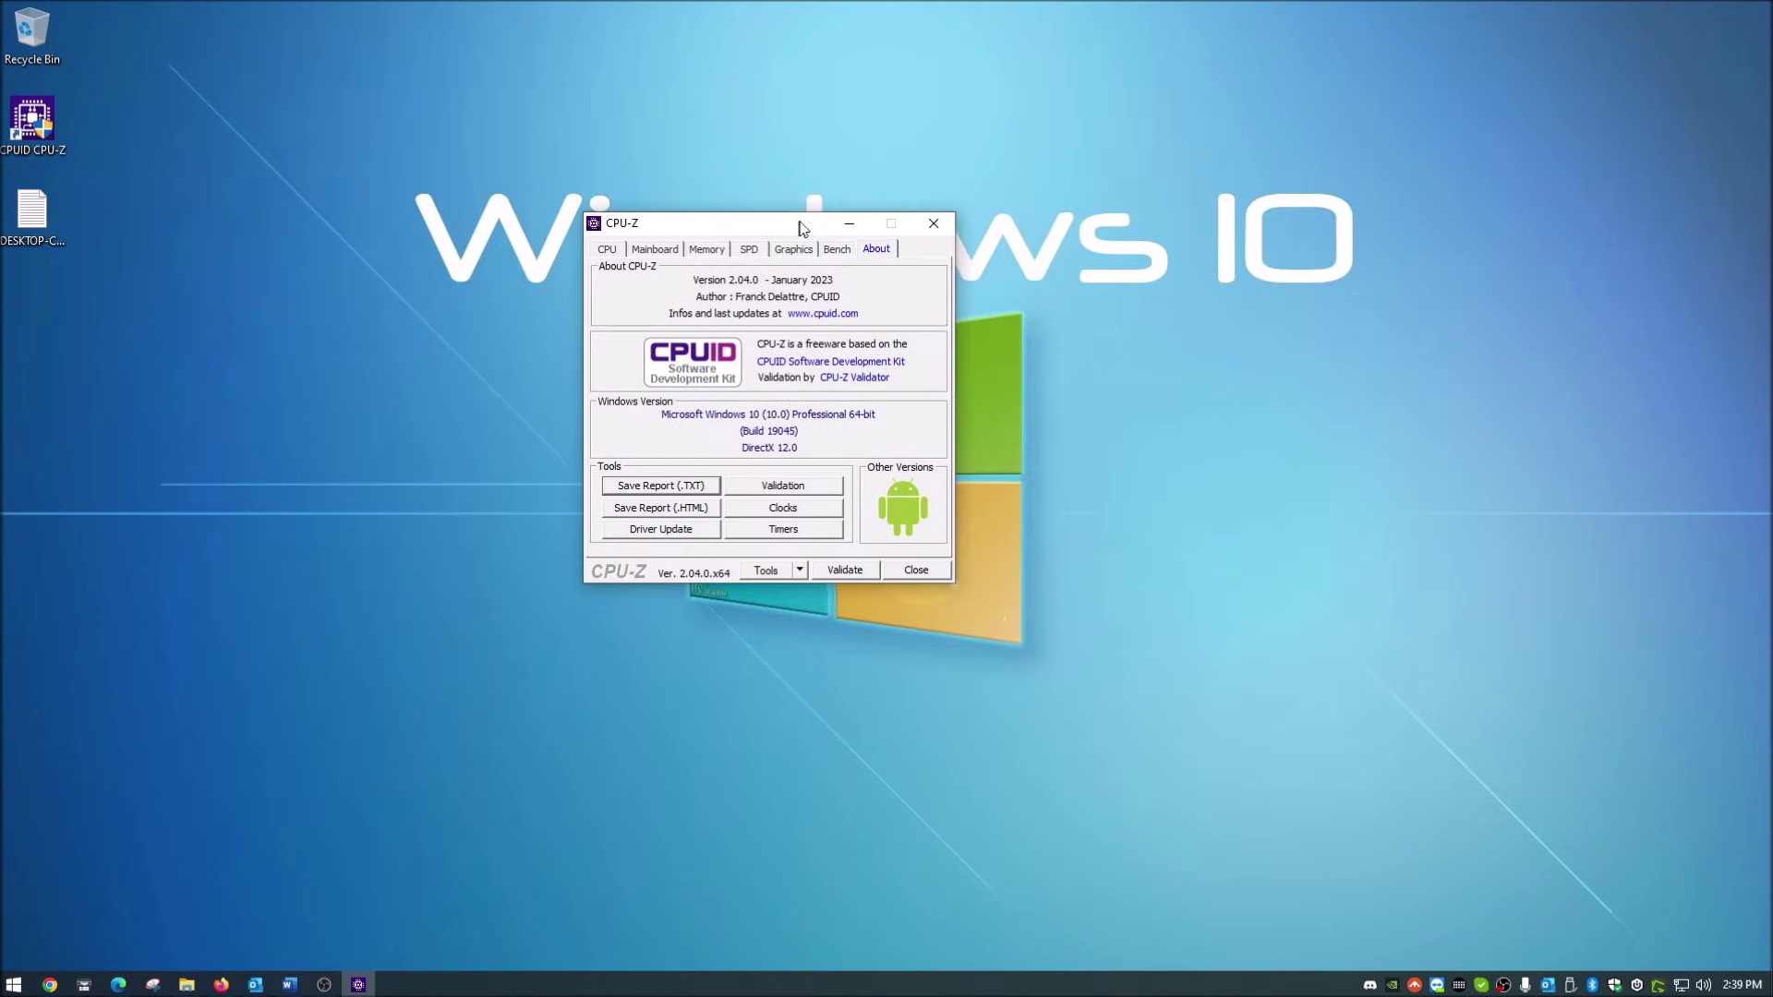